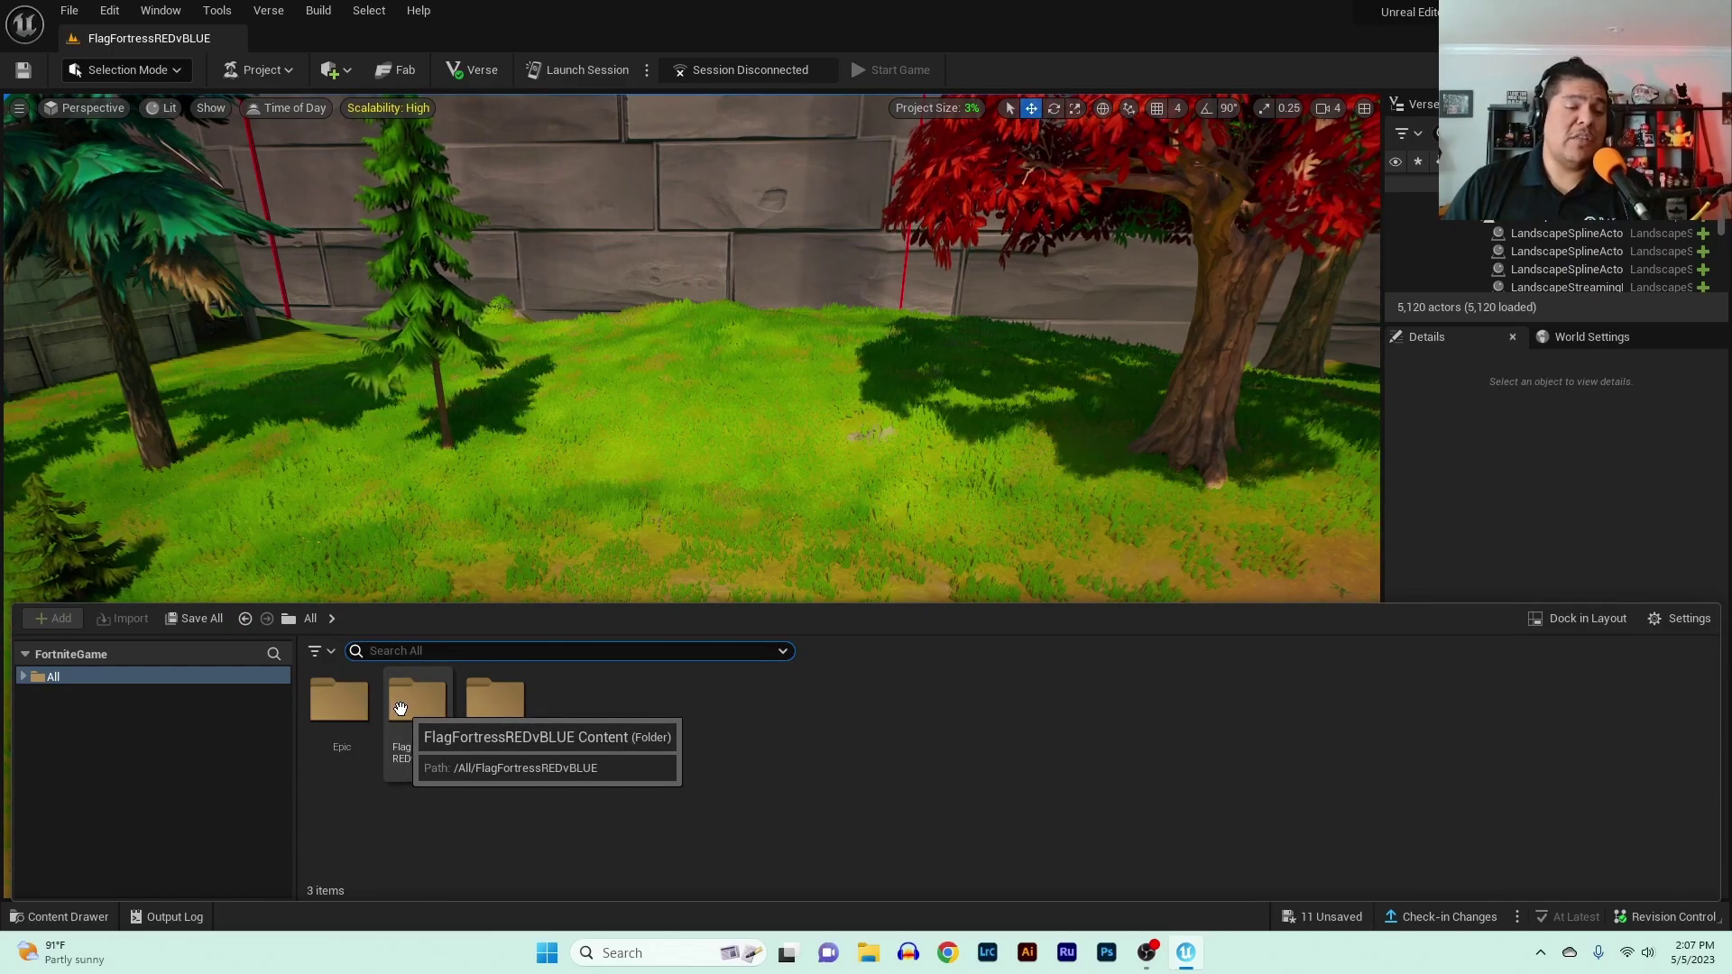
- Expand All in the Content Drawer and open FlagFortressREDvBLUE Content, showing its four items
click(23, 677)
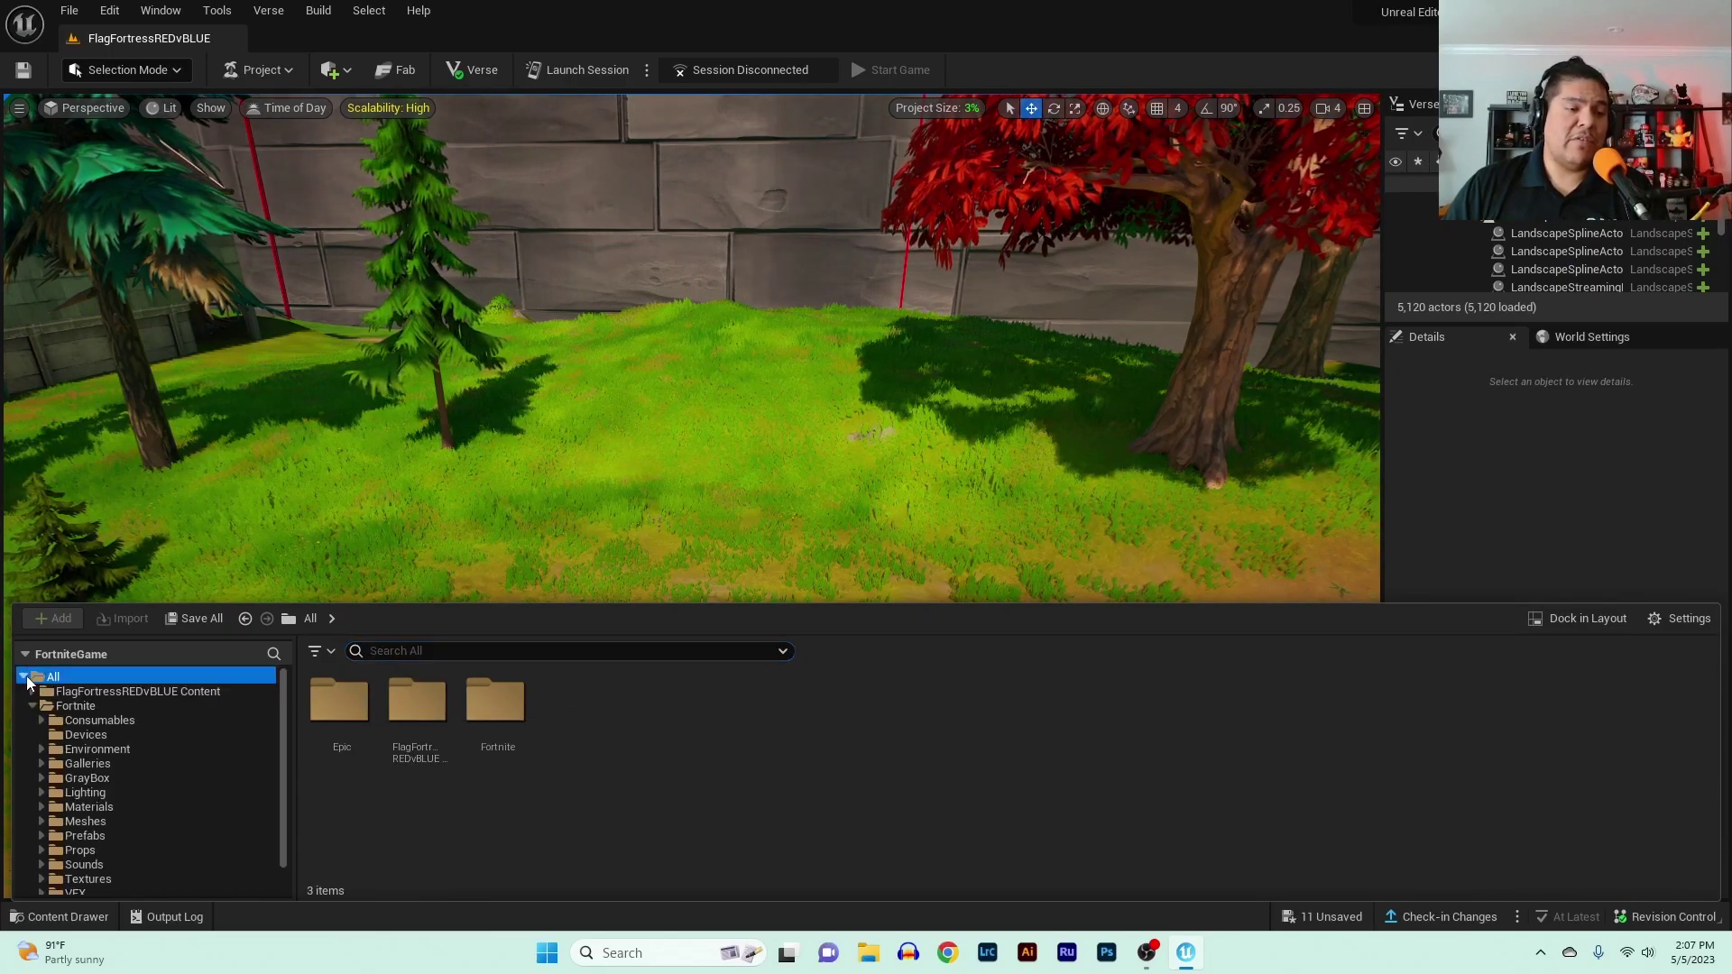
click(91, 693)
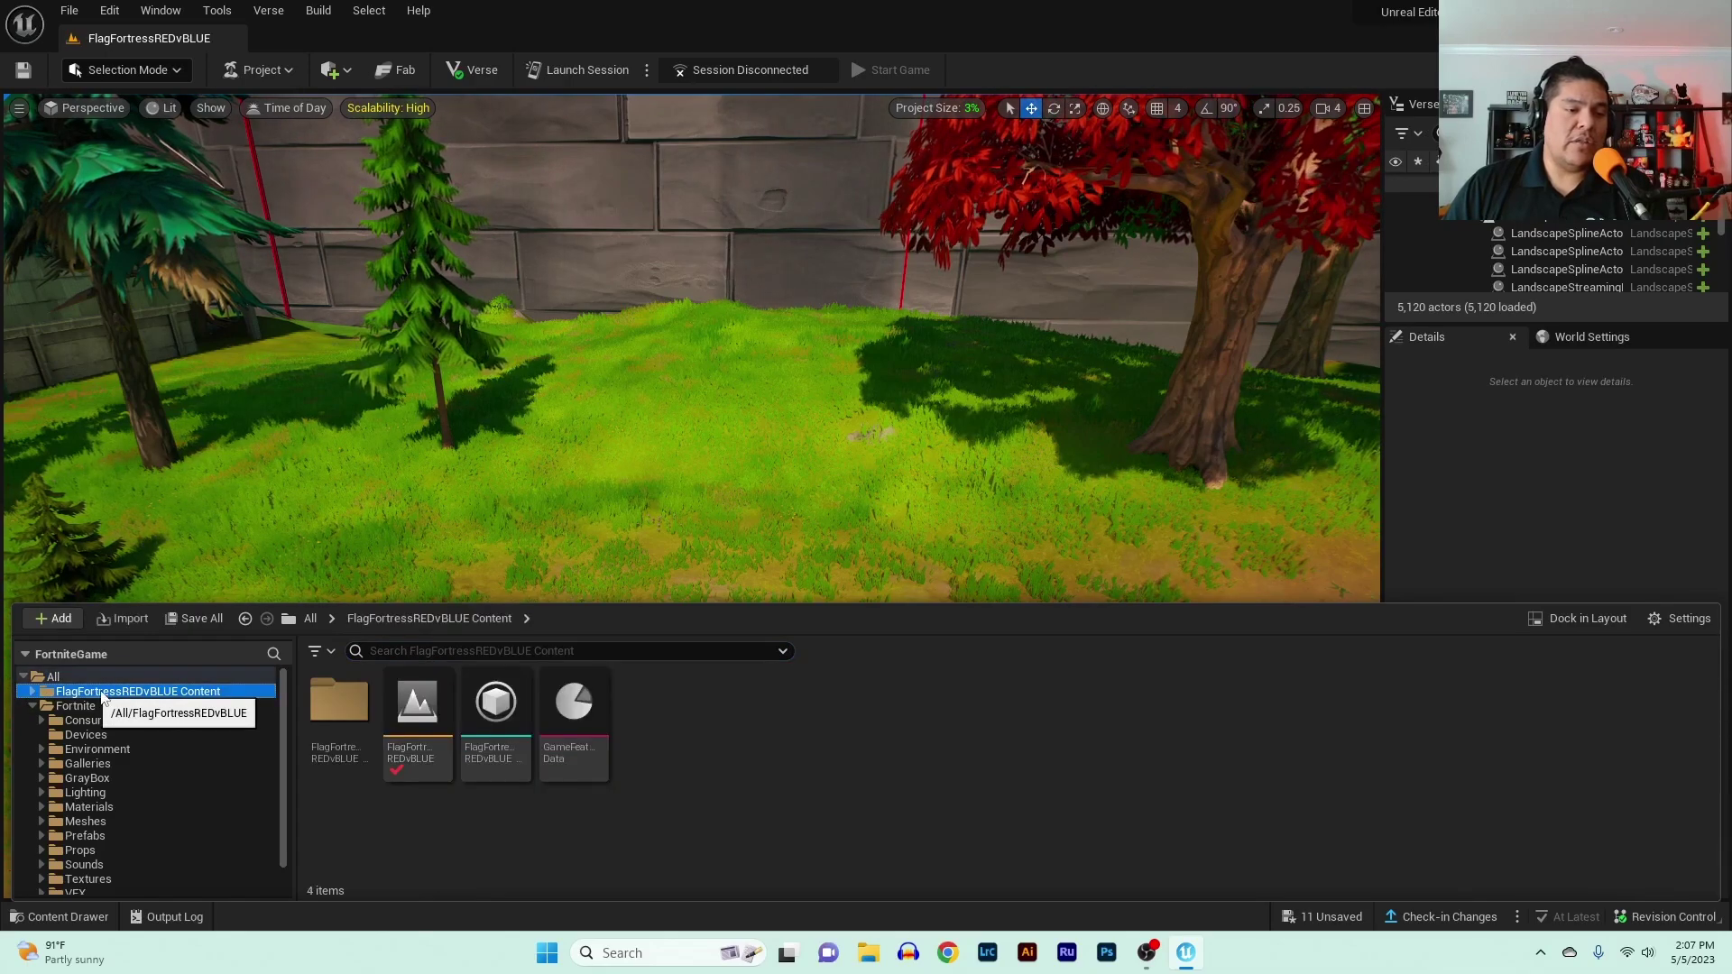
click(338, 702)
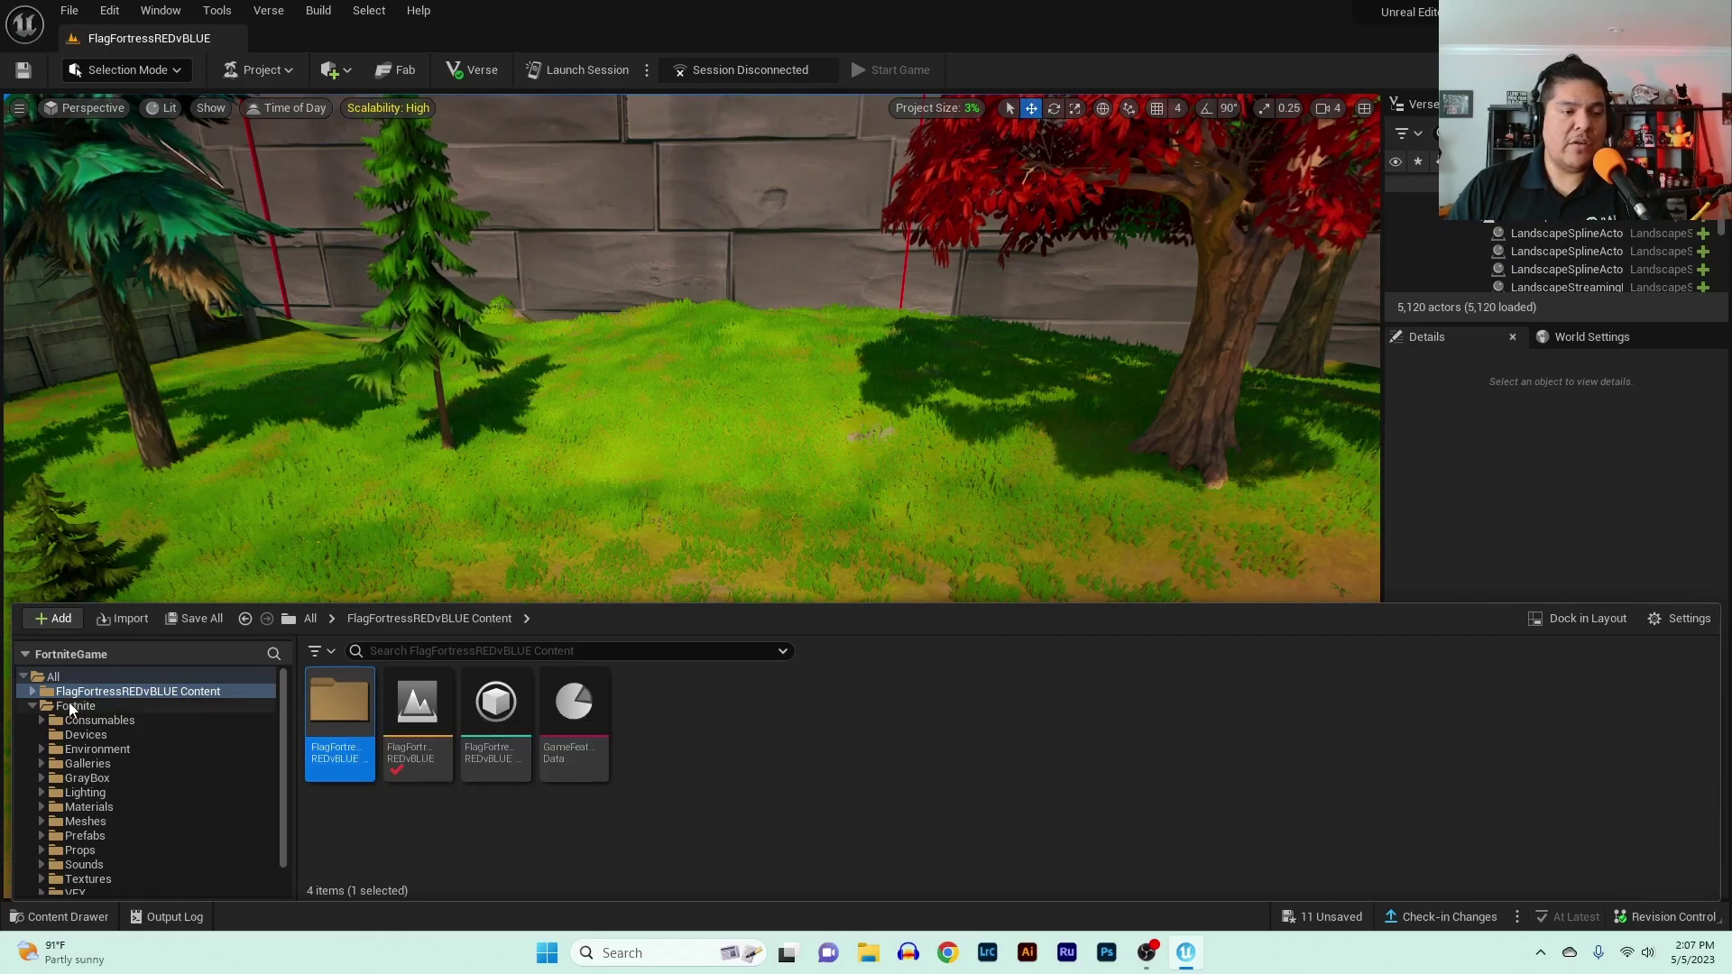
click(25, 684)
click(23, 677)
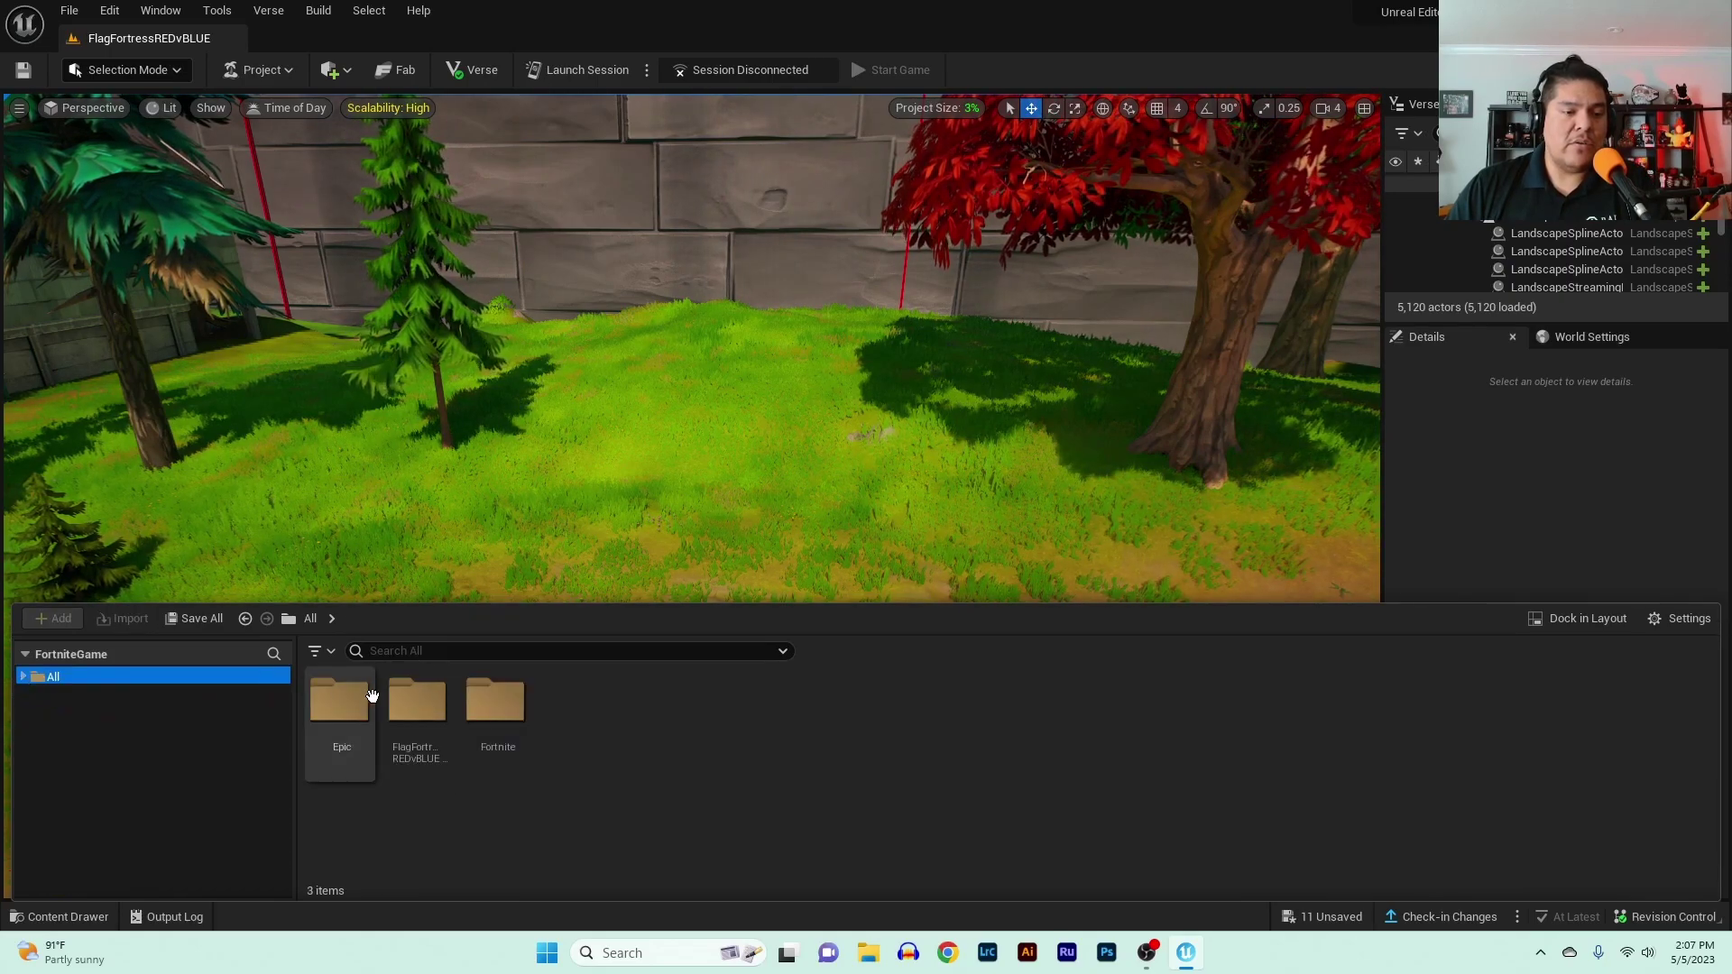
double_click(413, 696)
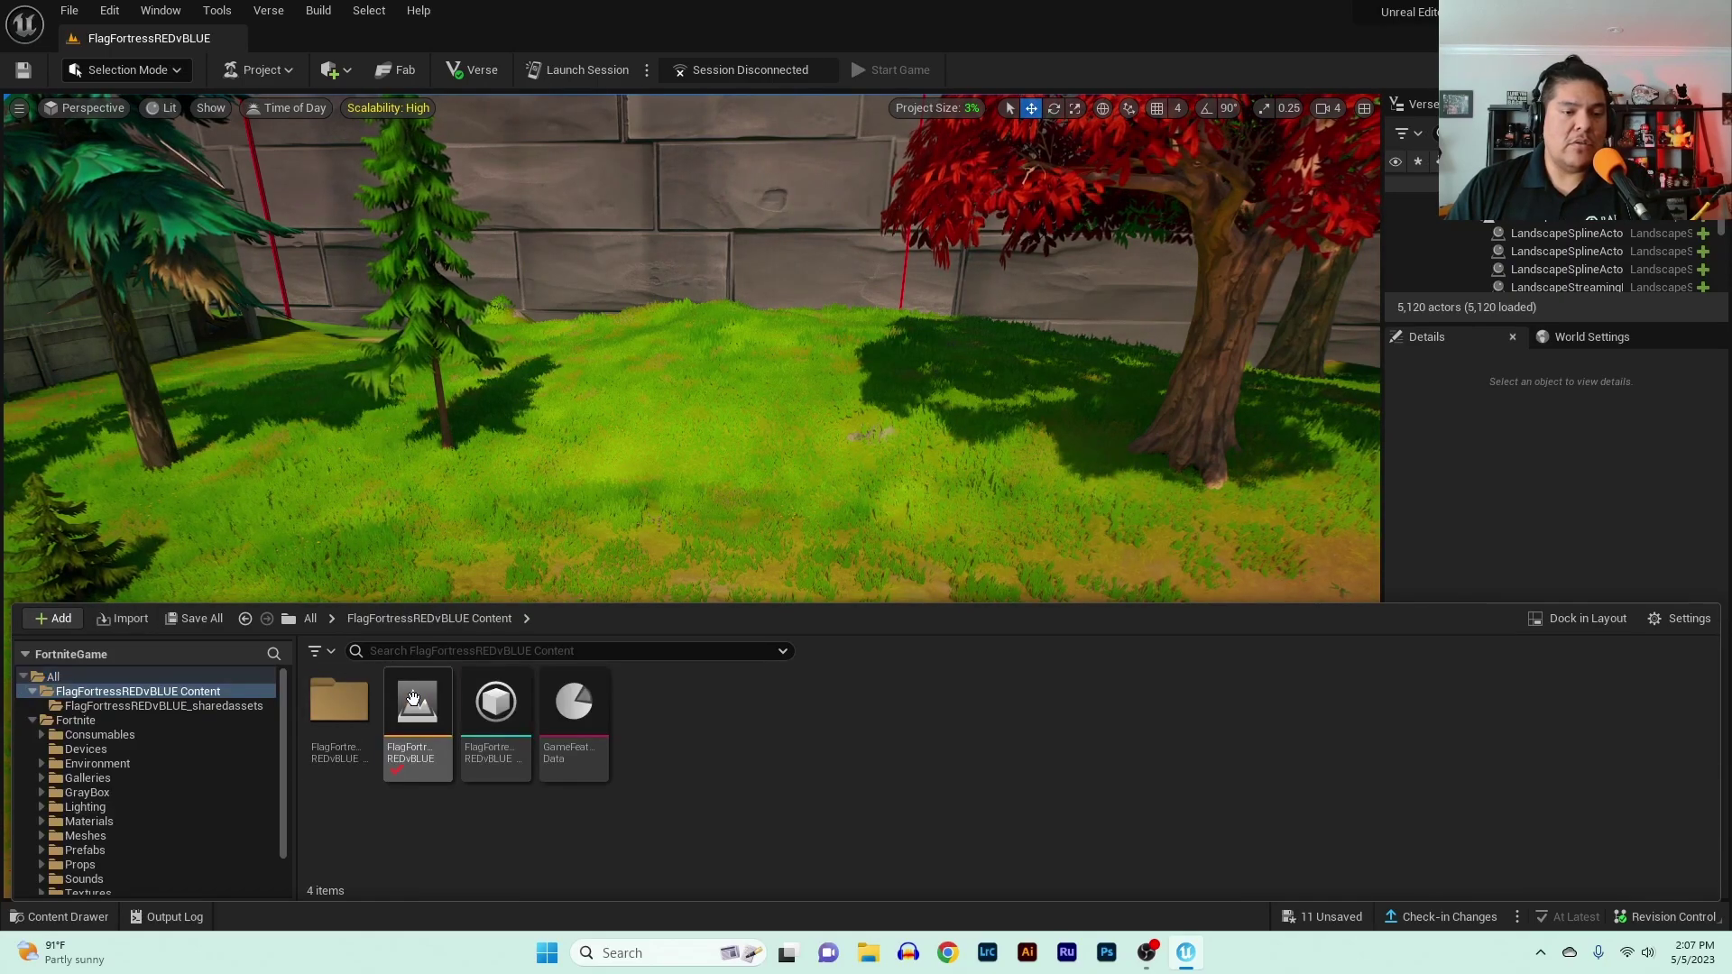
- Create a folder inside FlagFortressREDvBLUE_sharedassets, keeping the default name NewFolder
right_click(336, 708)
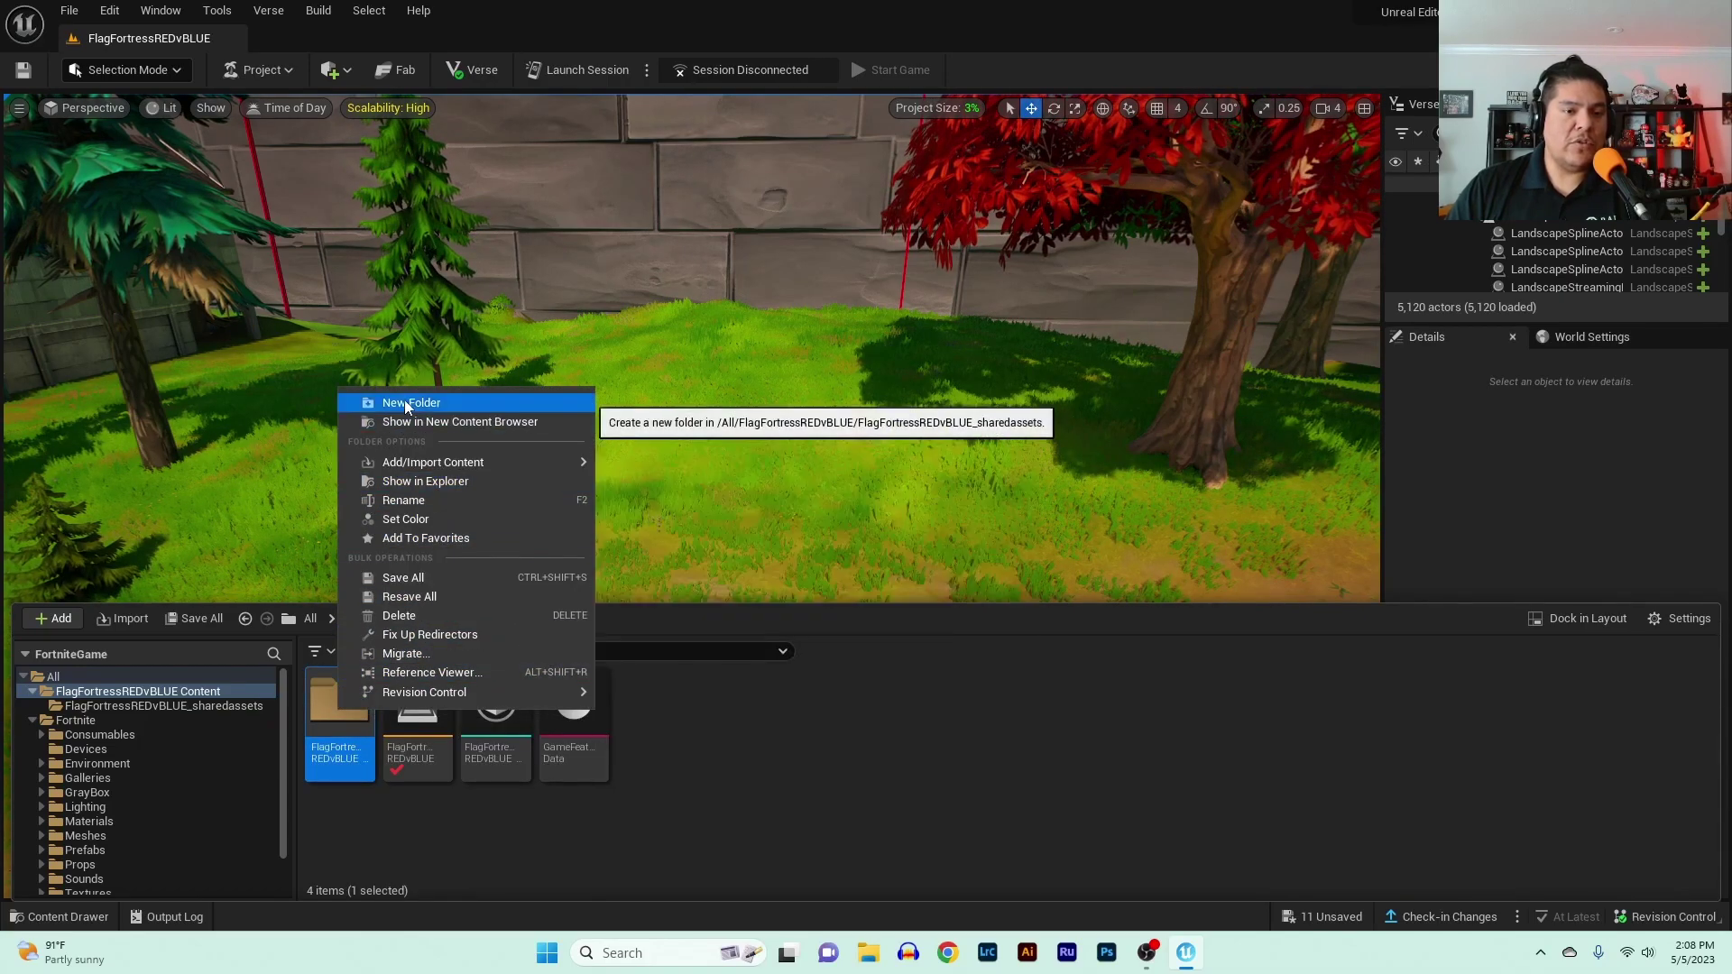
click(404, 399)
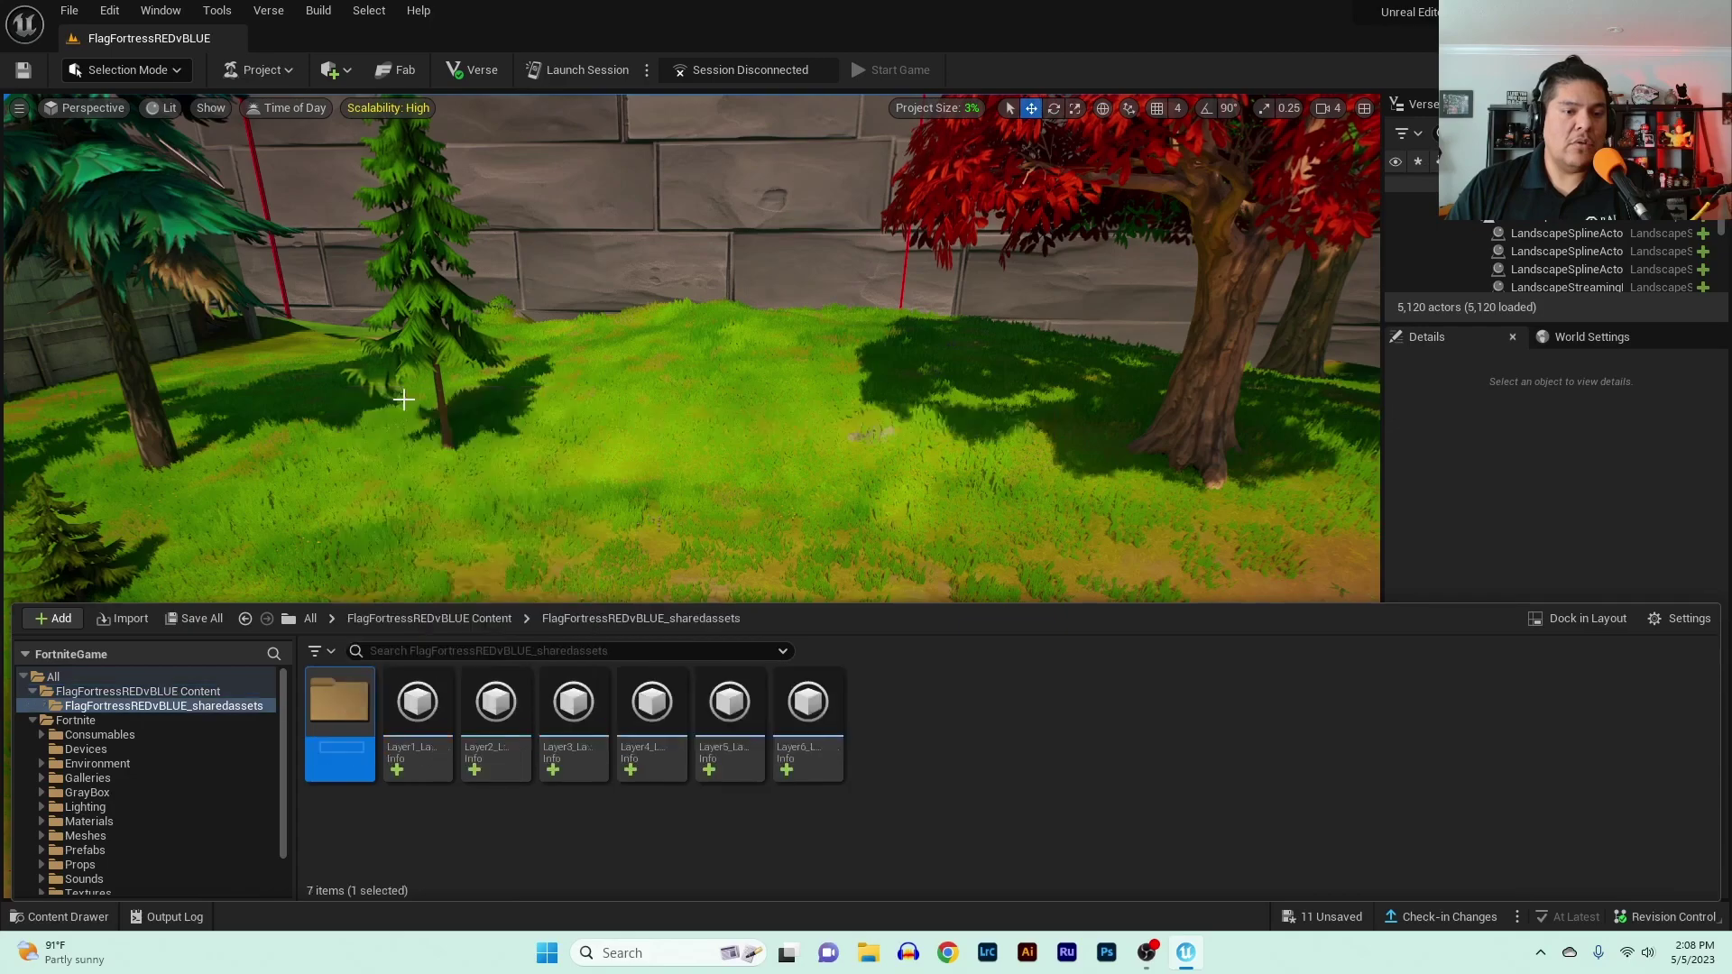
key(Return)
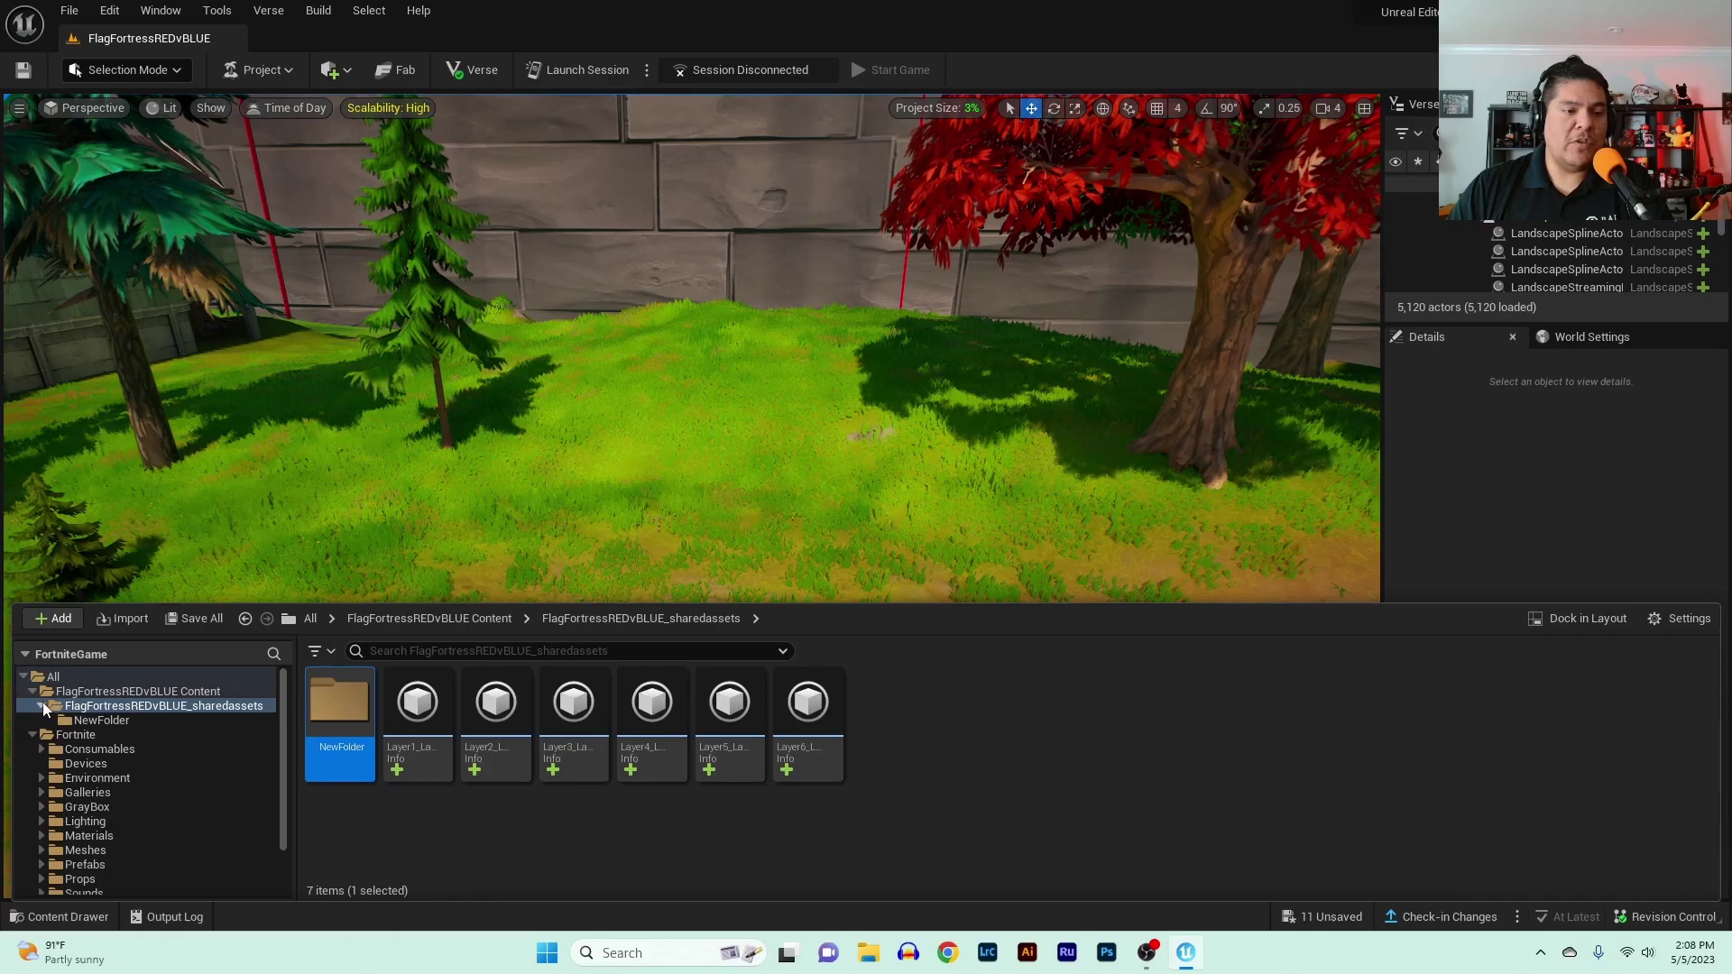
- Navigate from All through FlagFortressREDvBLUE Content and sharedassets into the empty NewFolder
click(52, 676)
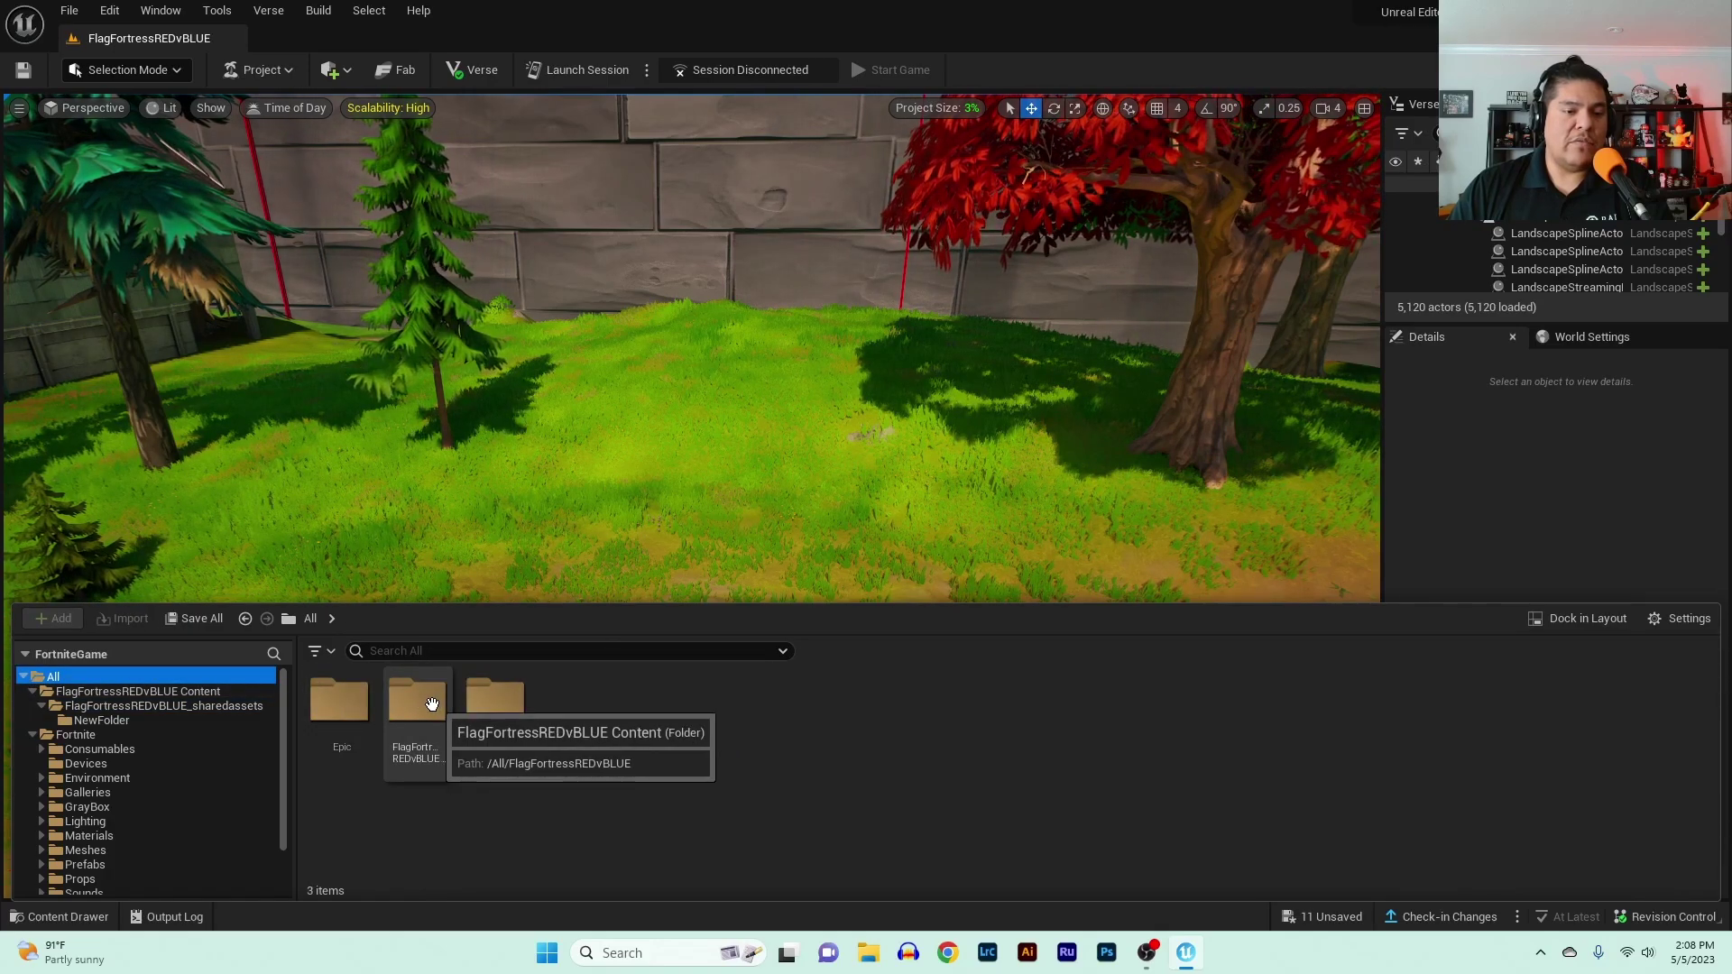
double_click(436, 704)
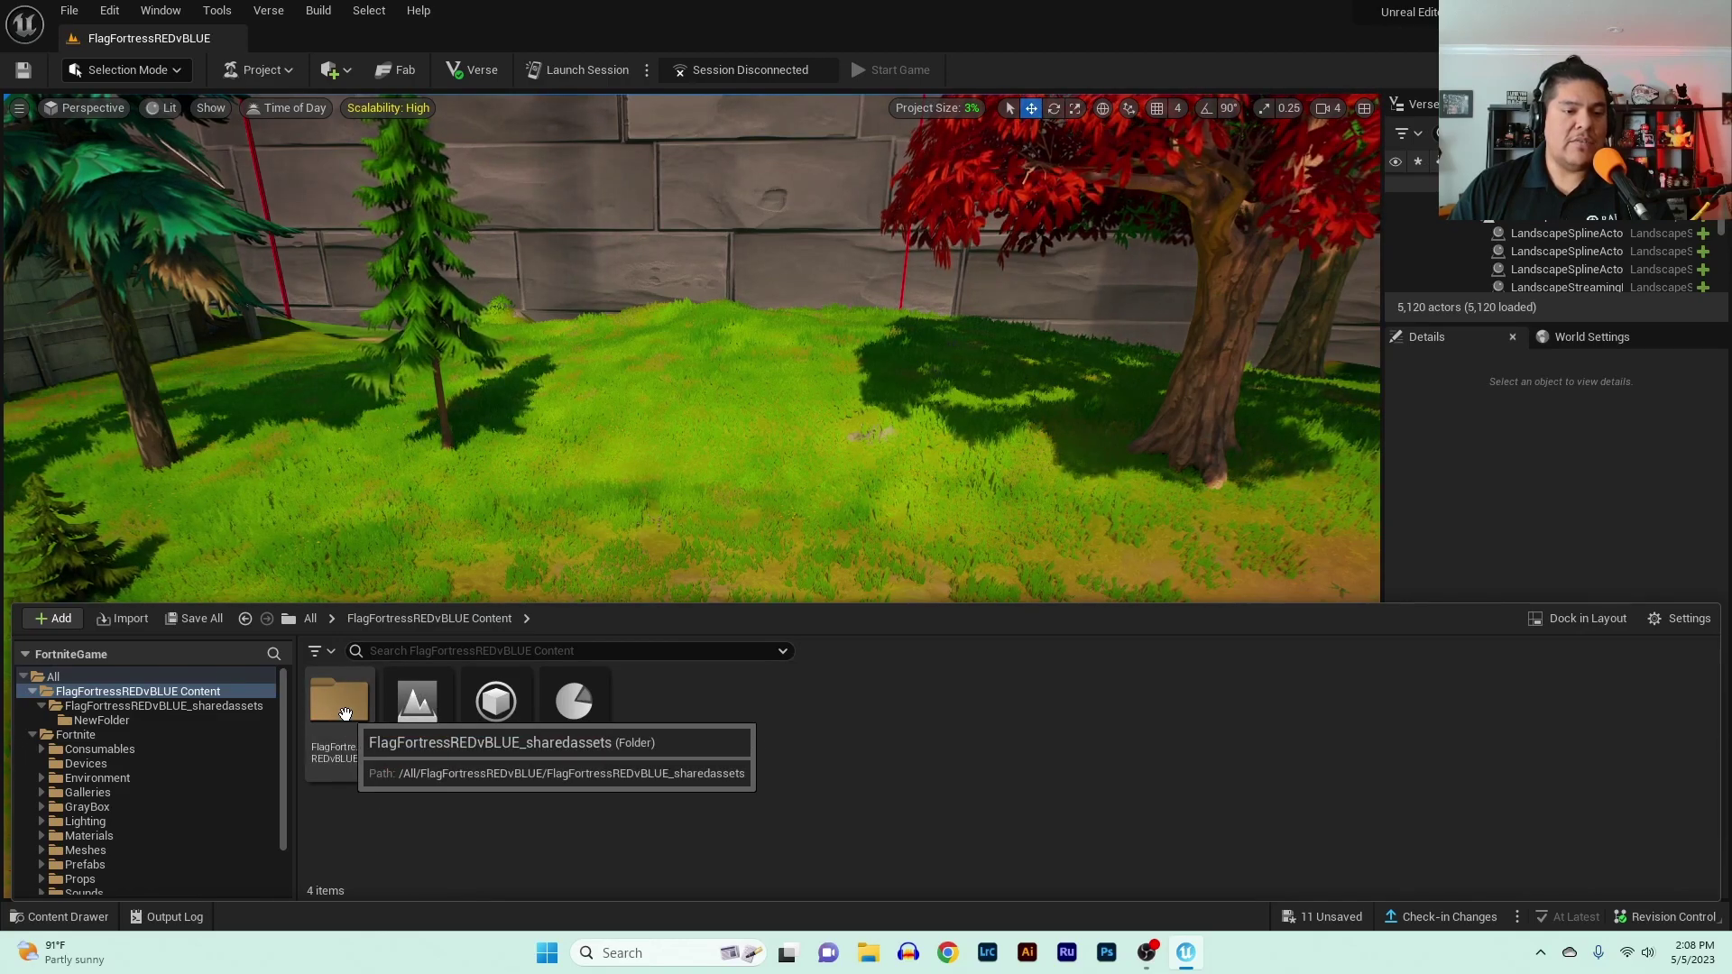
double_click(344, 714)
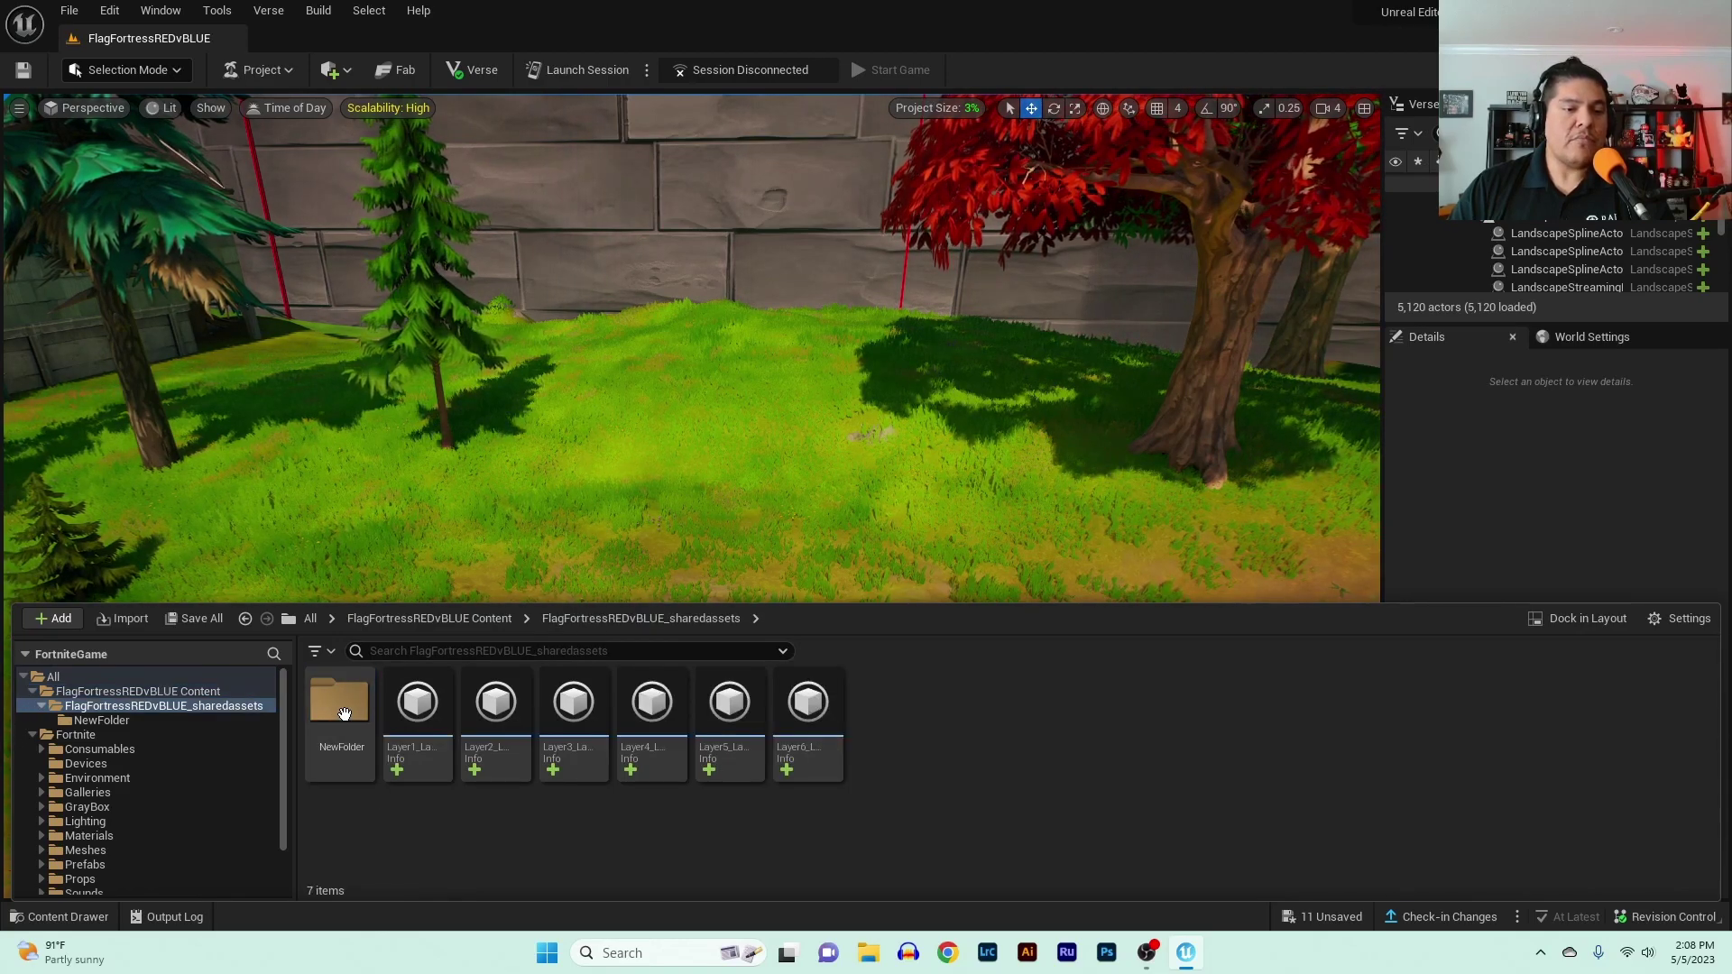
click(41, 705)
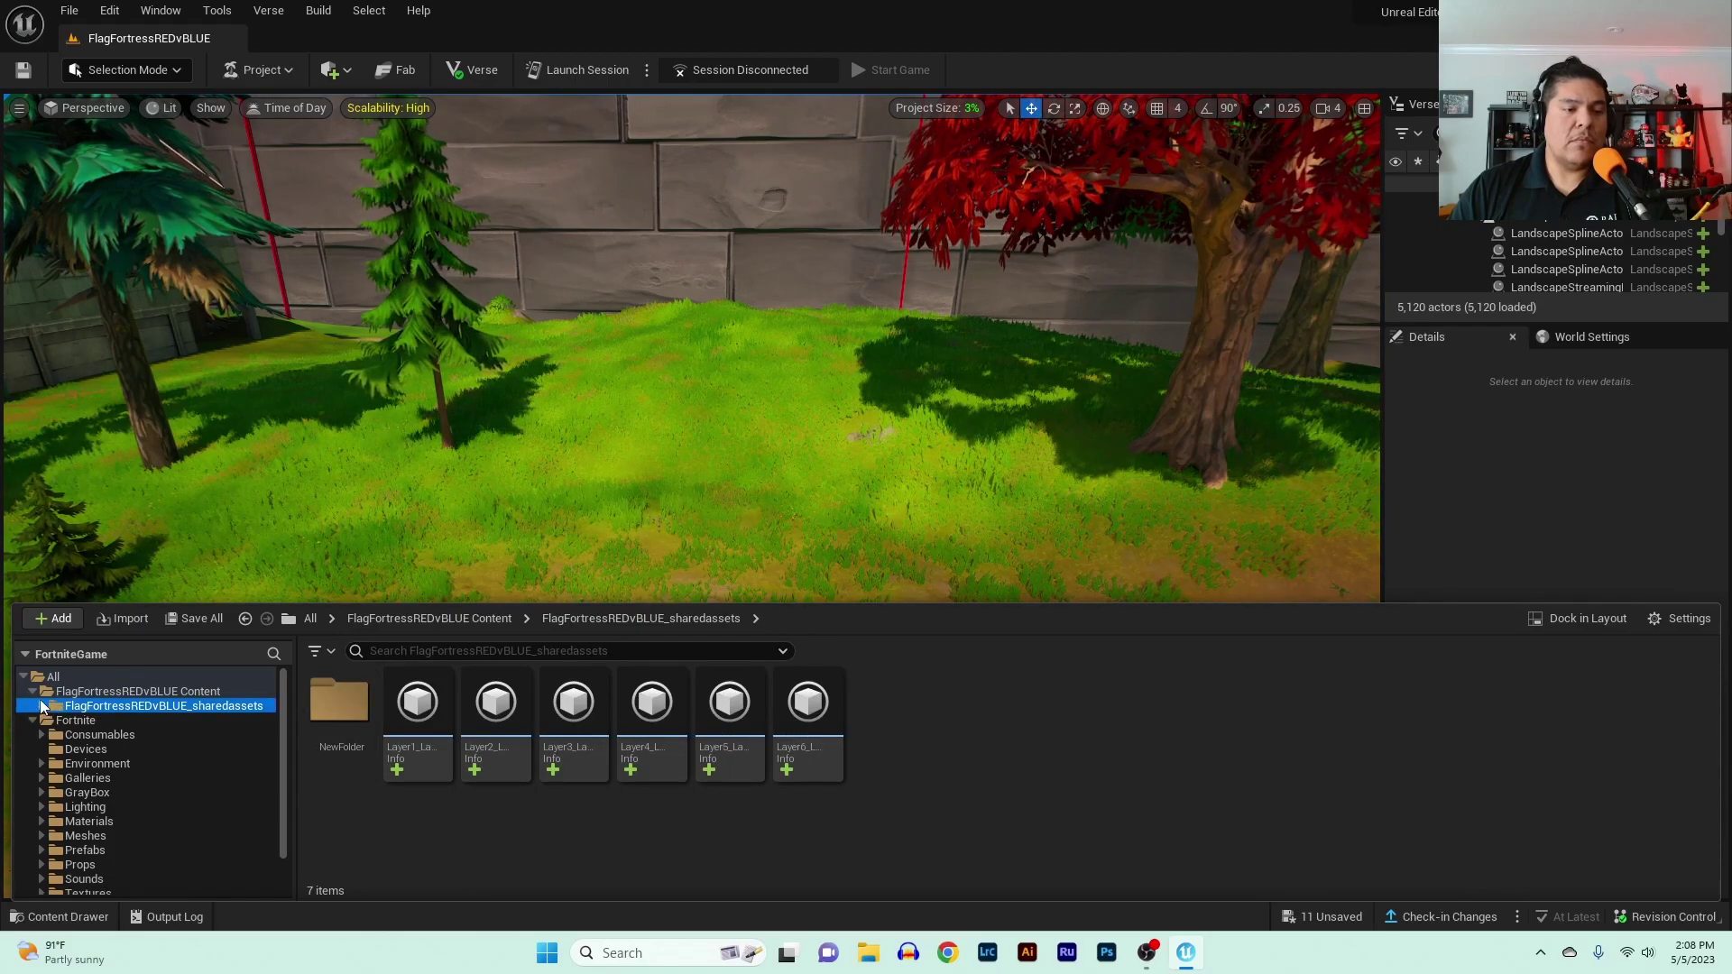
click(52, 676)
click(406, 707)
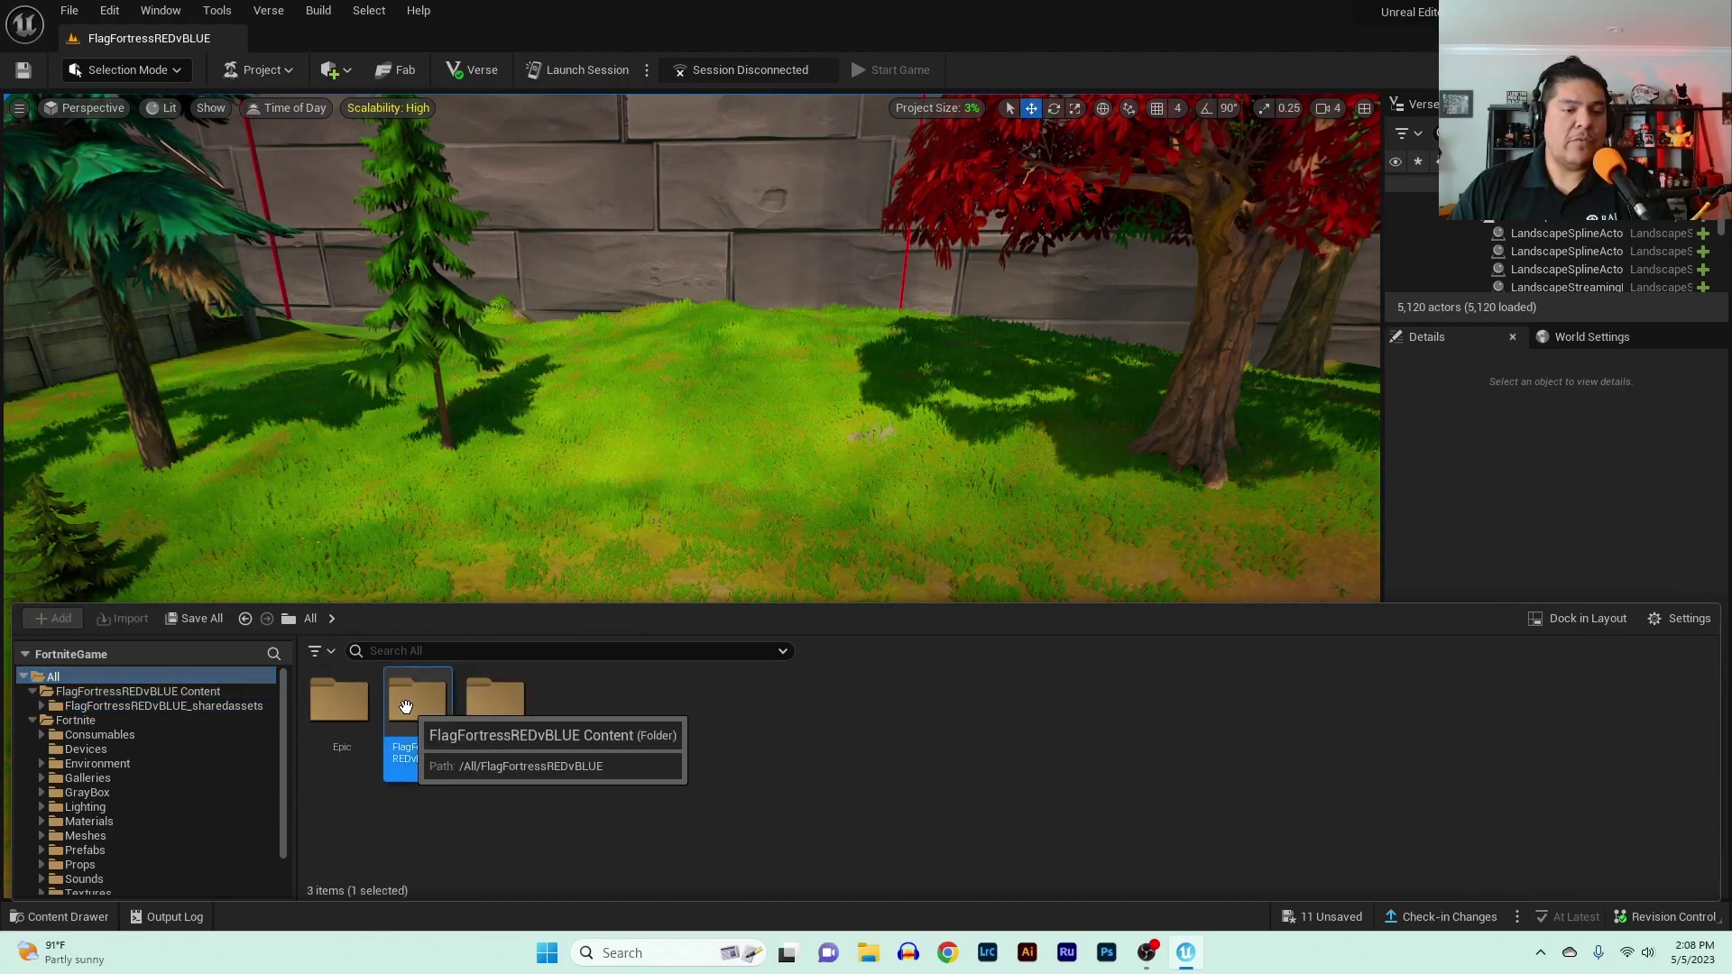
double_click(406, 706)
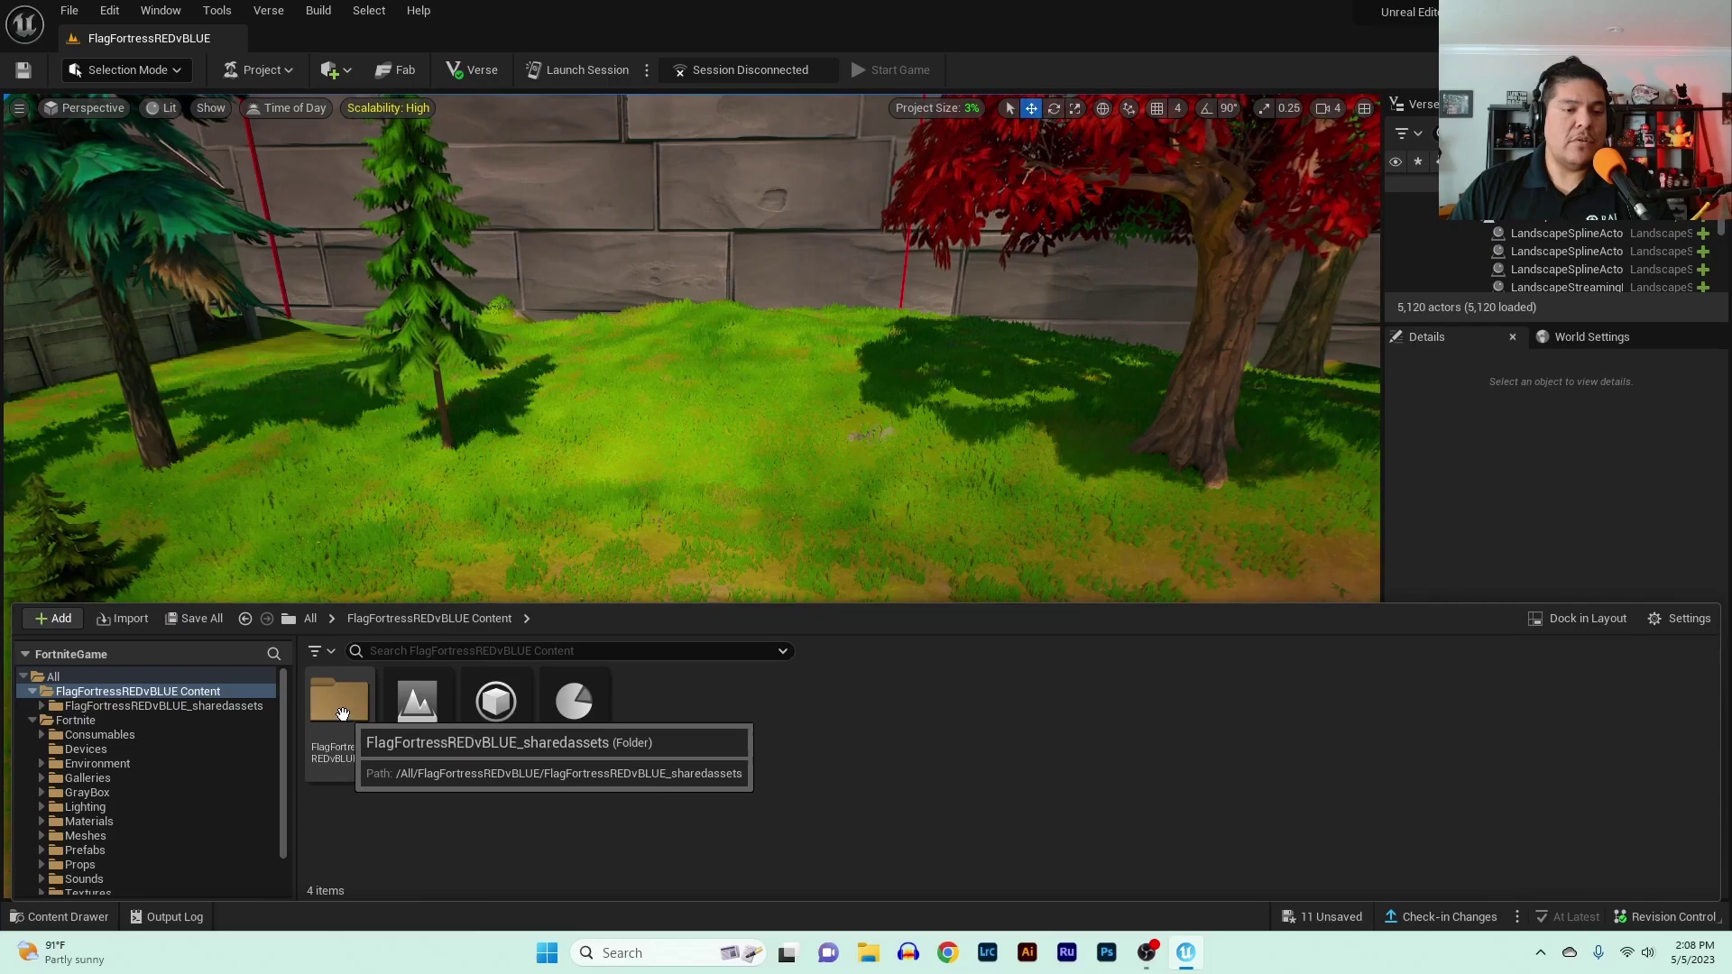
double_click(341, 708)
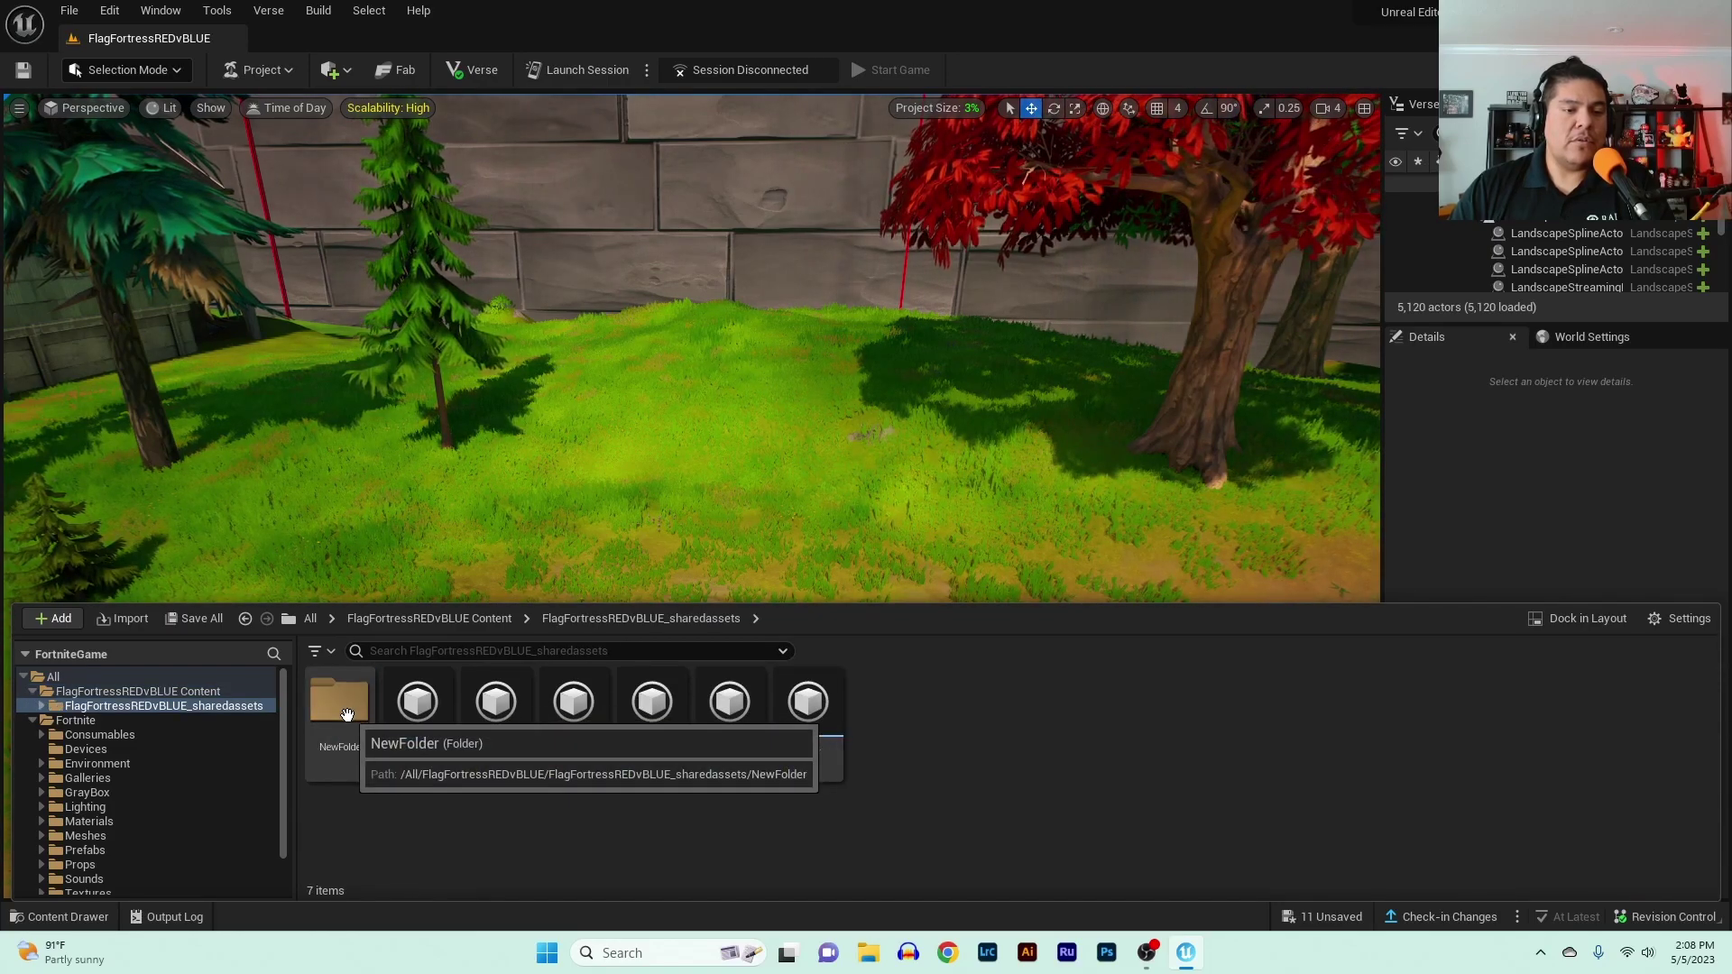
double_click(346, 713)
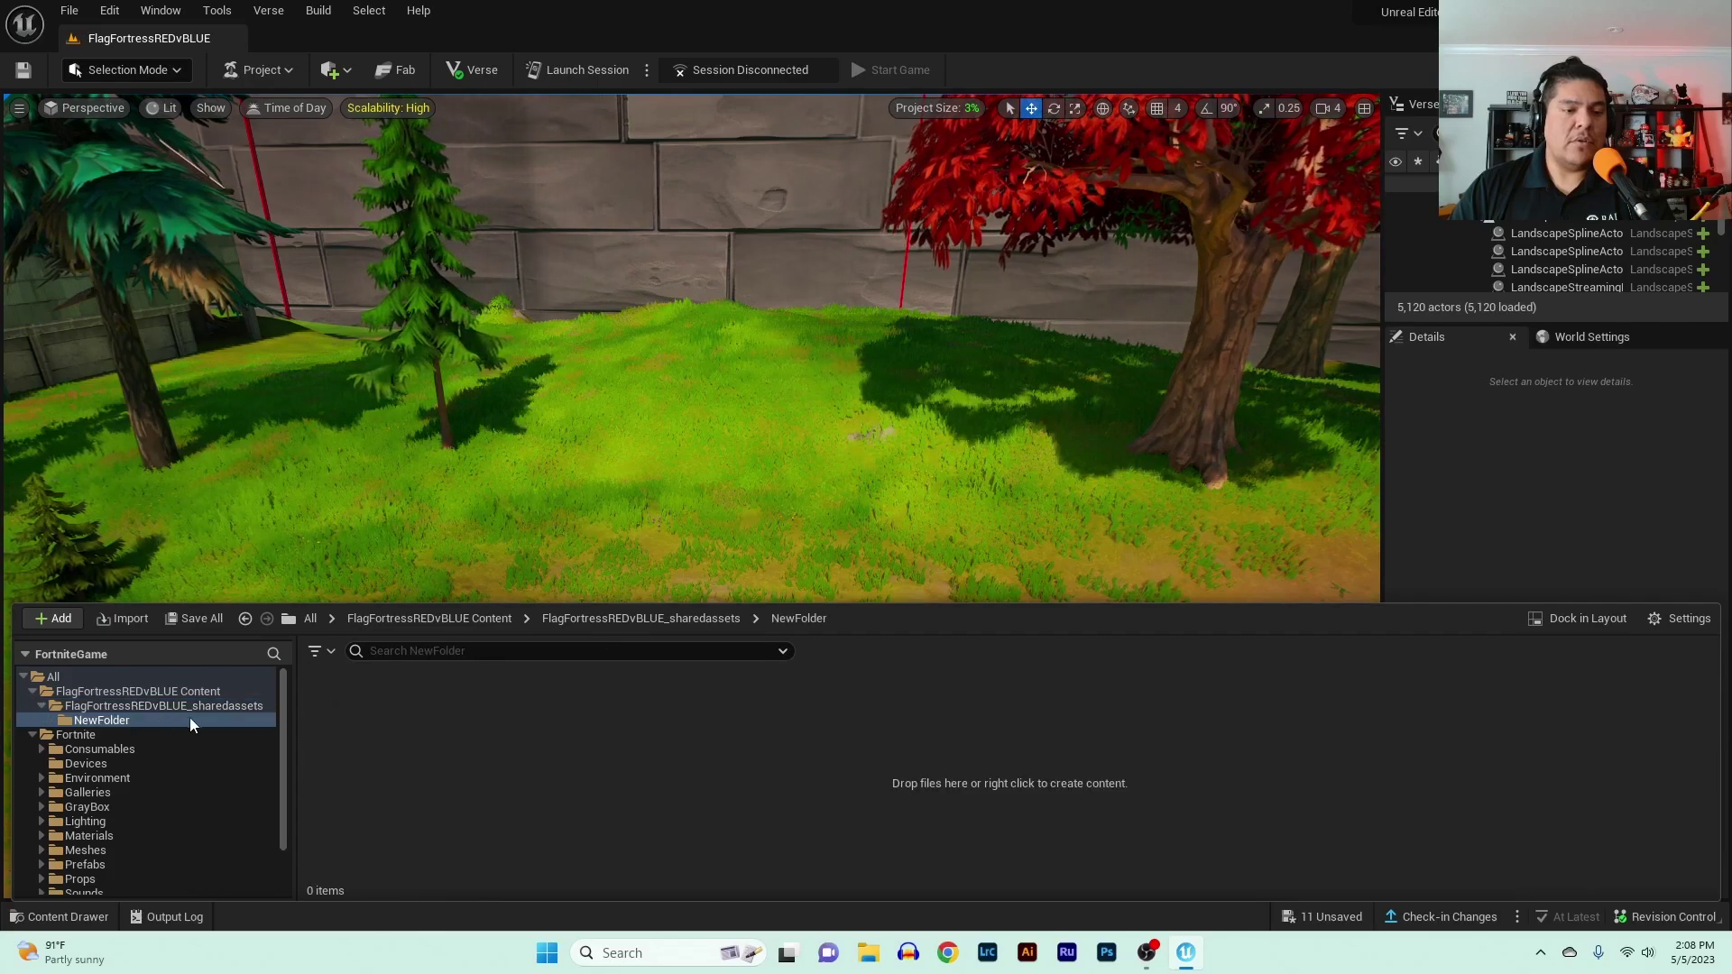
- Rename NewFolder to ZACHboards
right_click(105, 721)
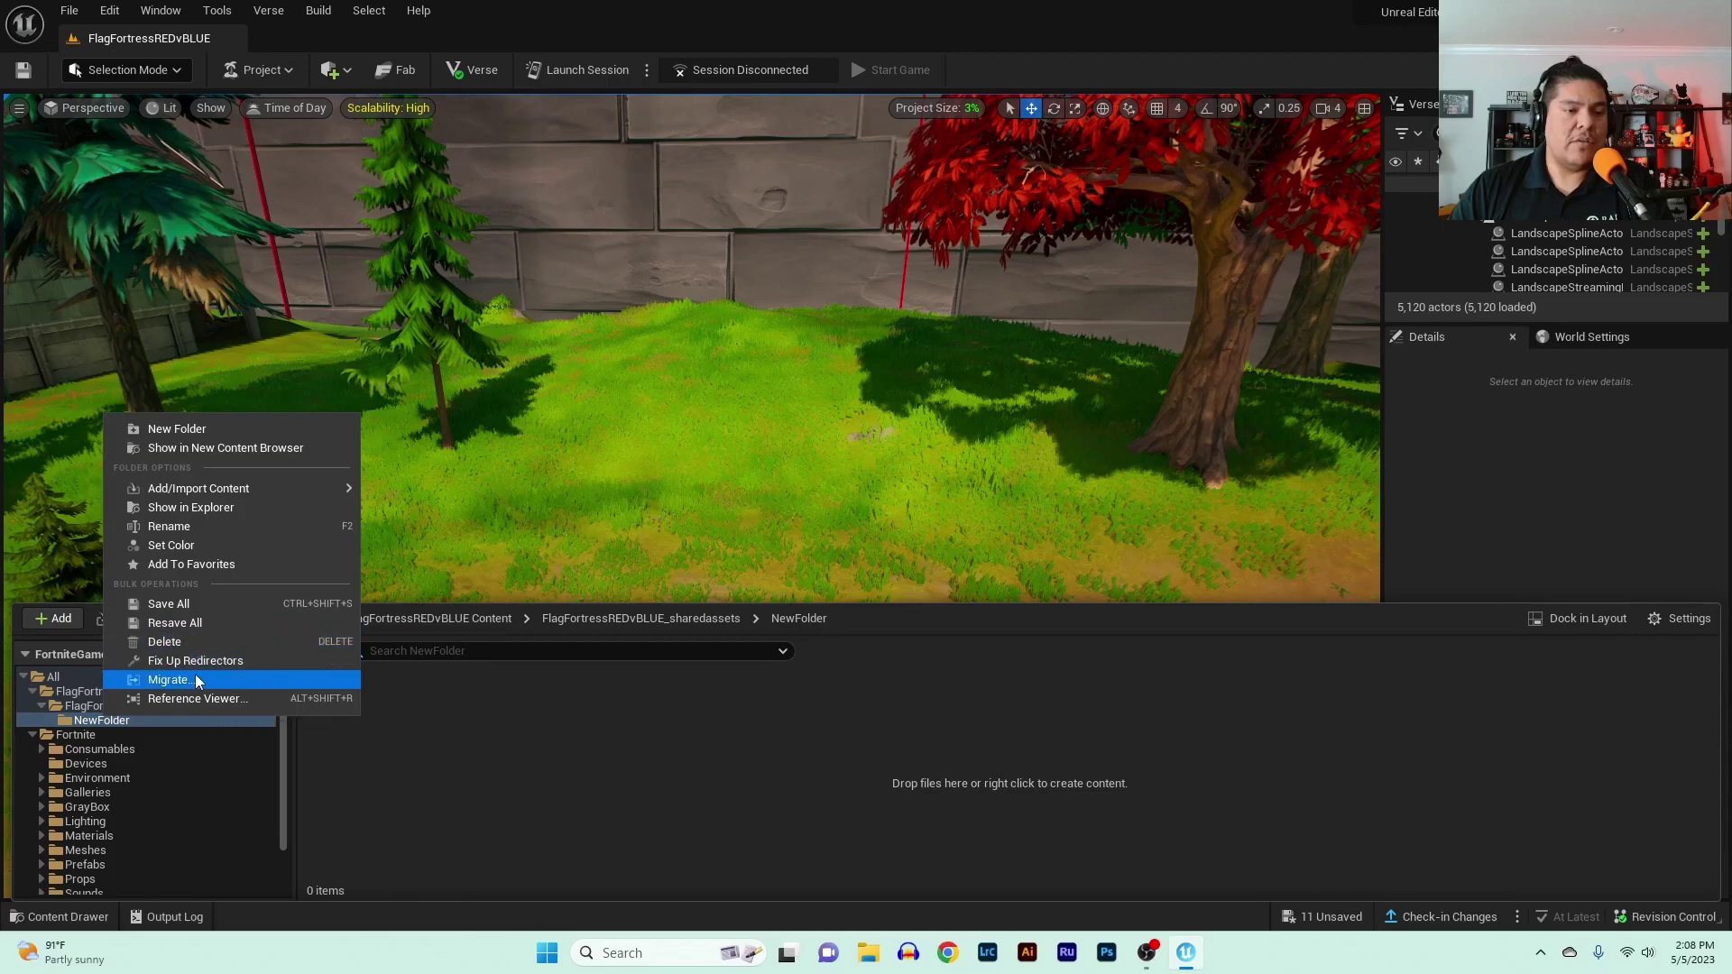
click(181, 526)
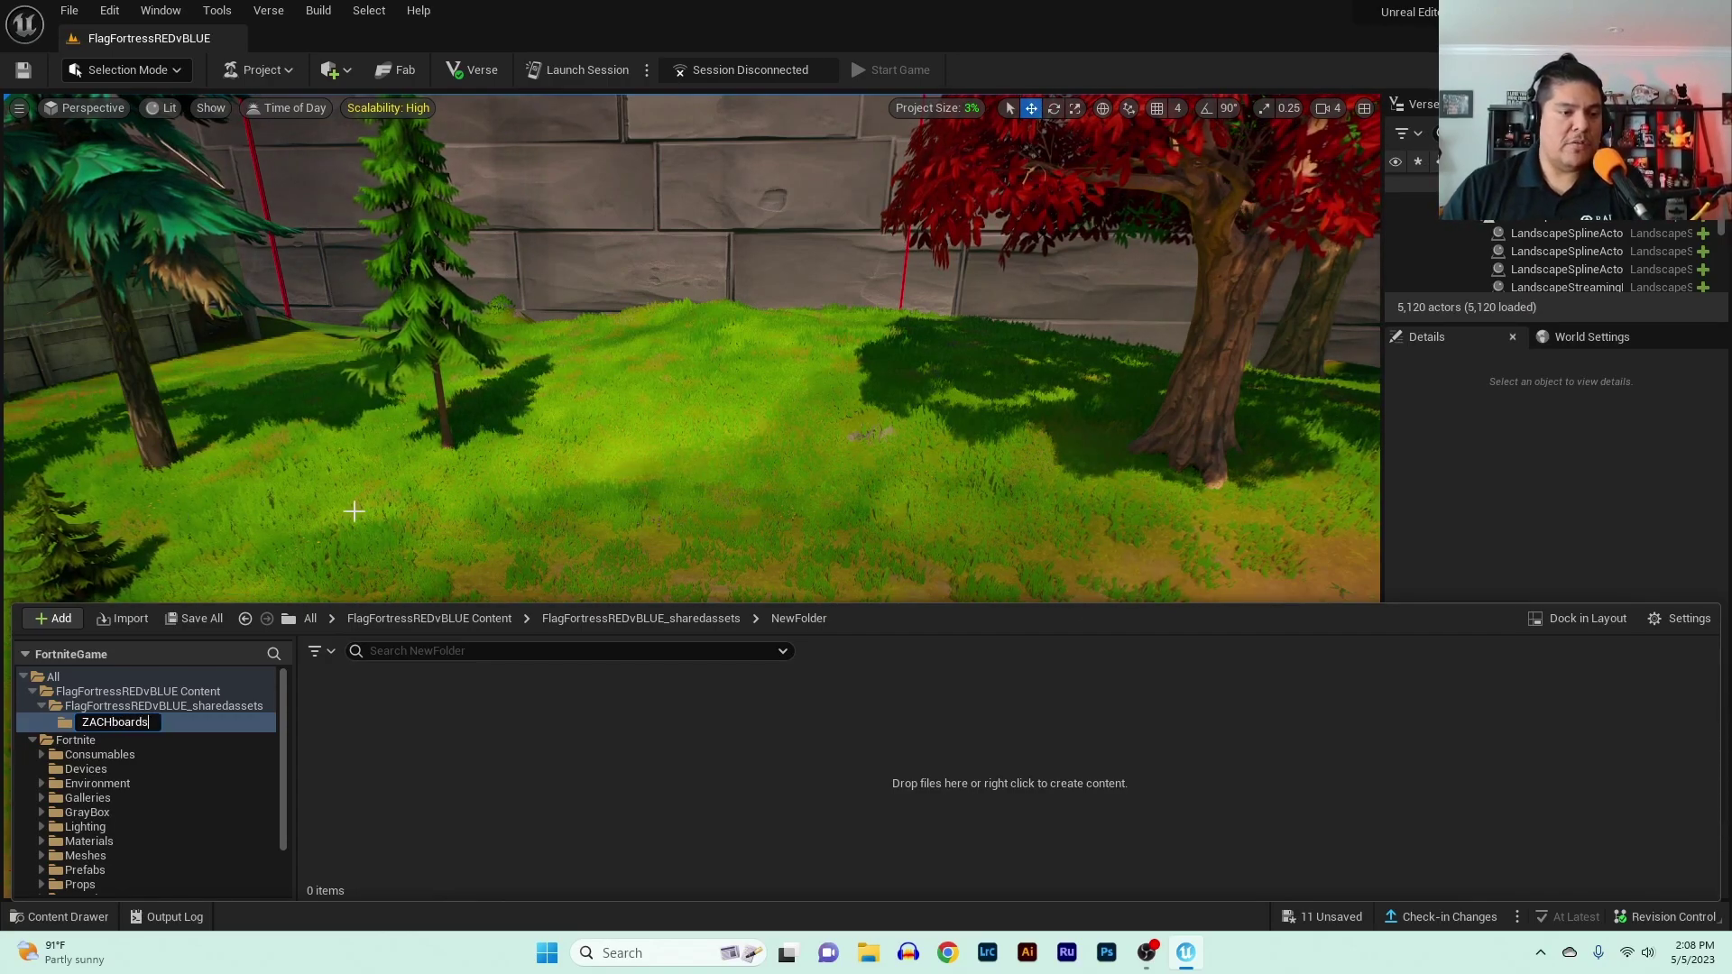
key(Return)
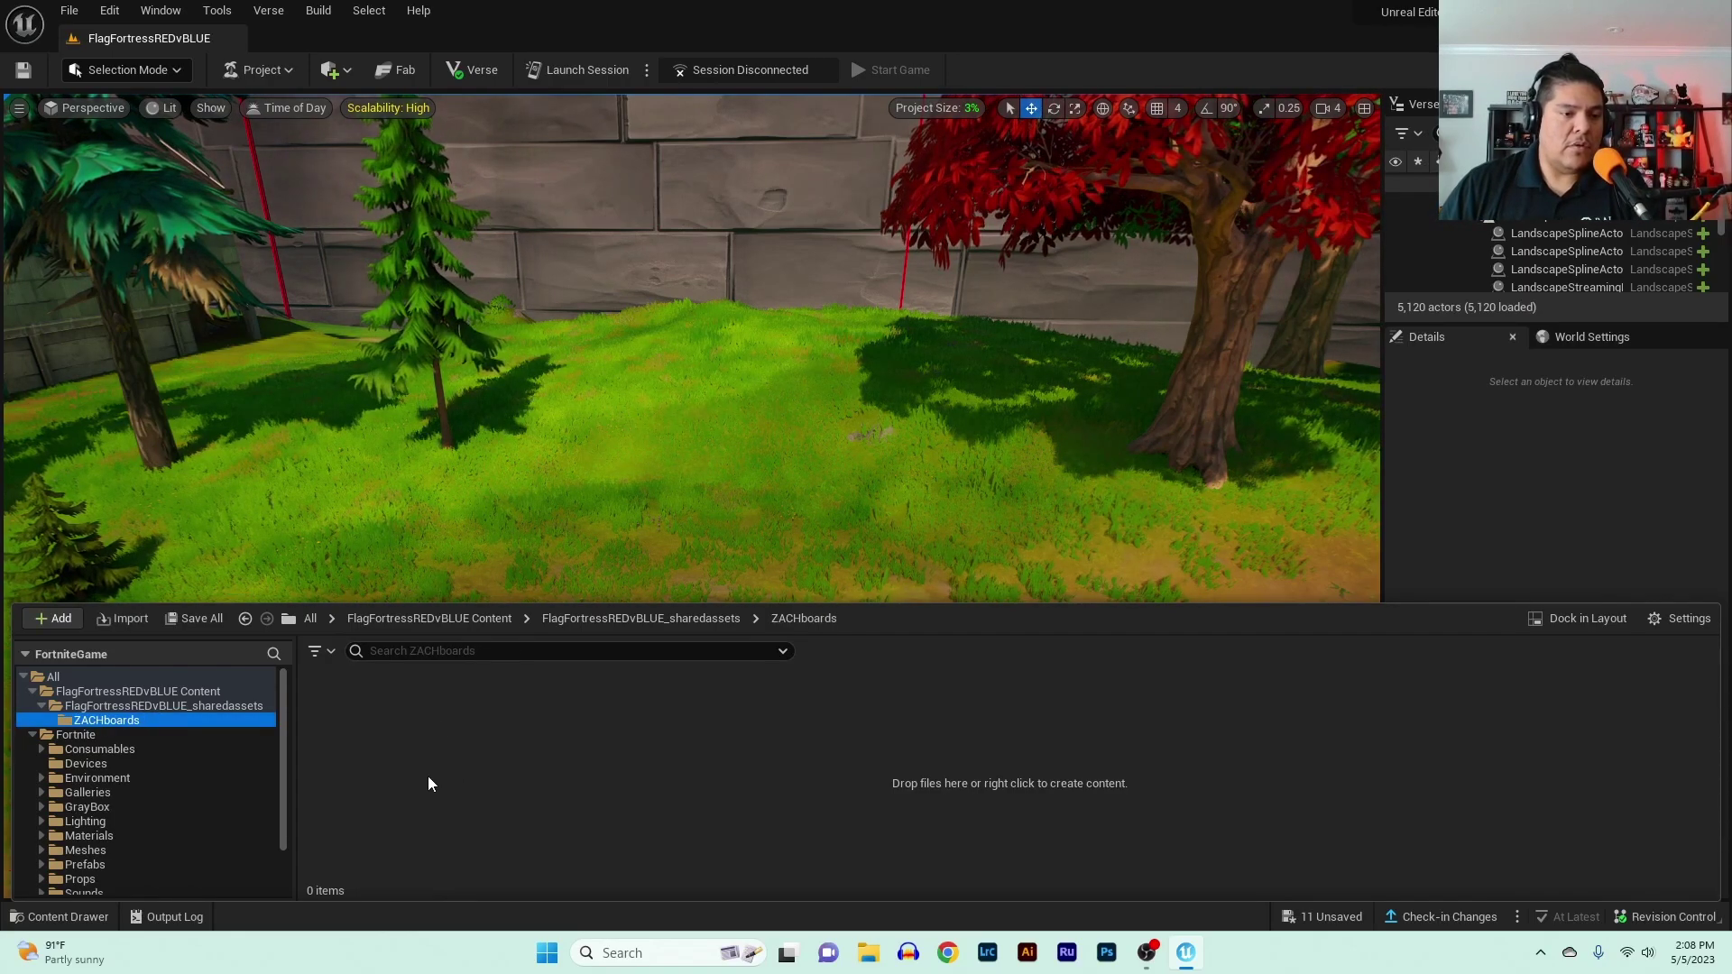
- Go back through FlagFortressREDvBLUE Content and sharedassets and open the empty ZACHboards folder
click(40, 706)
click(135, 691)
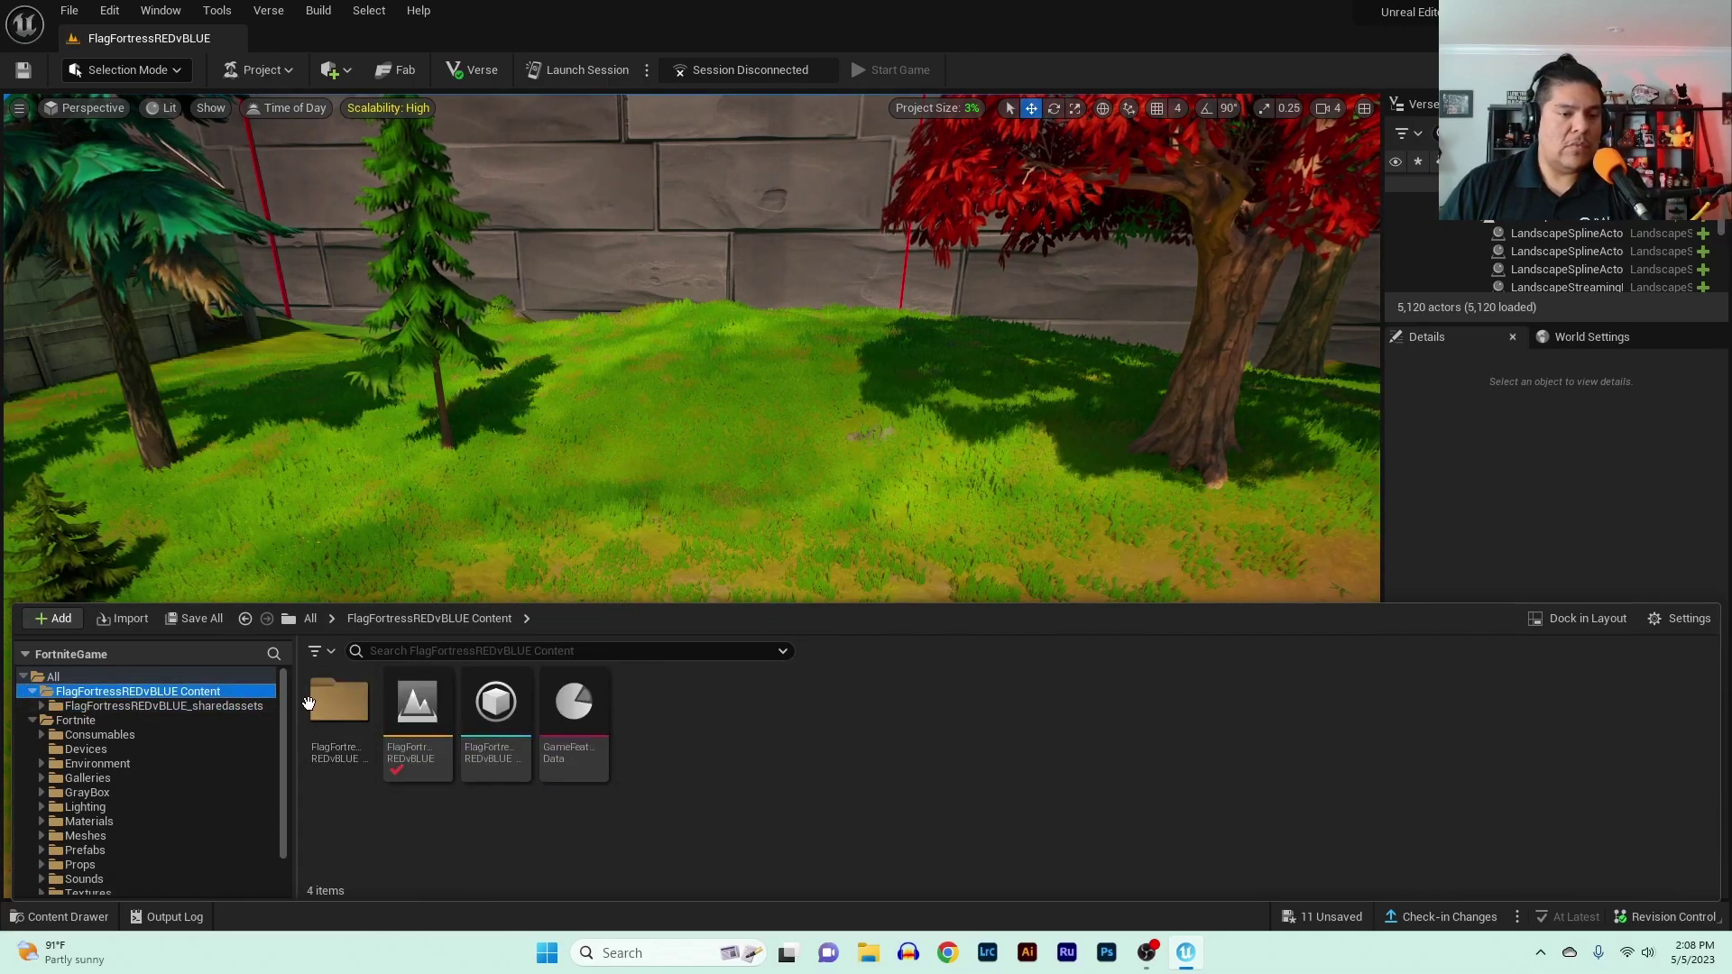
click(331, 708)
double_click(332, 708)
double_click(334, 709)
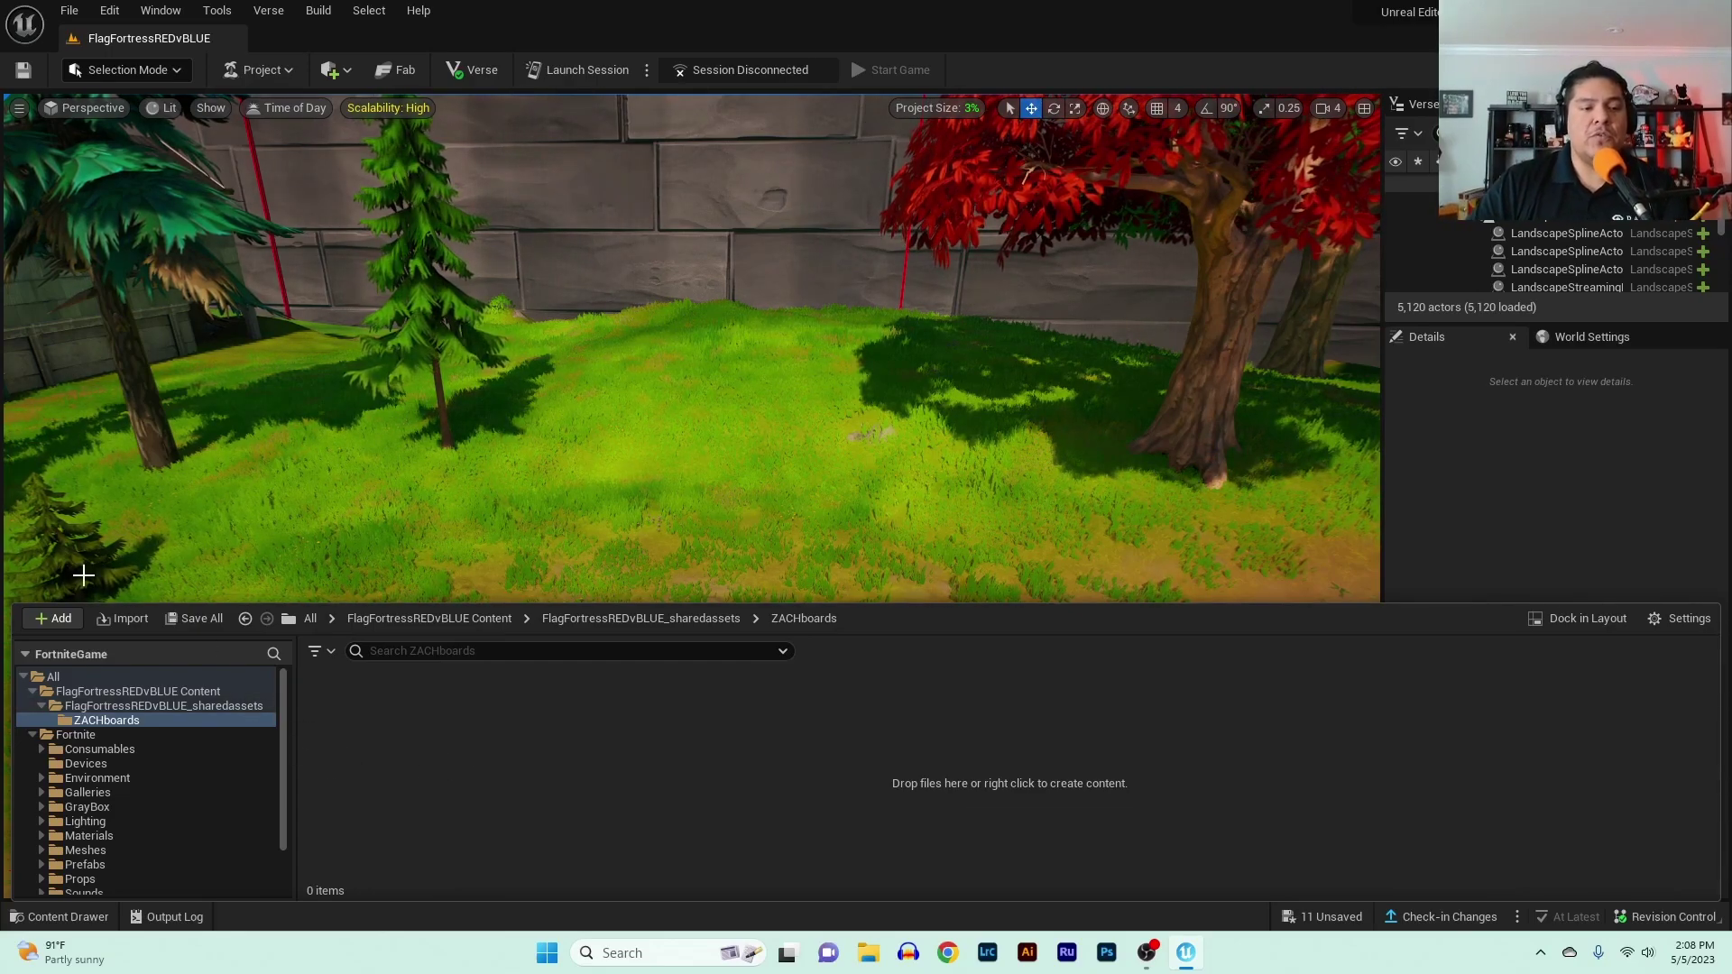
- Import Untitled design (1) and Untitled design (2) from the Desktop into ZACHboards
click(129, 618)
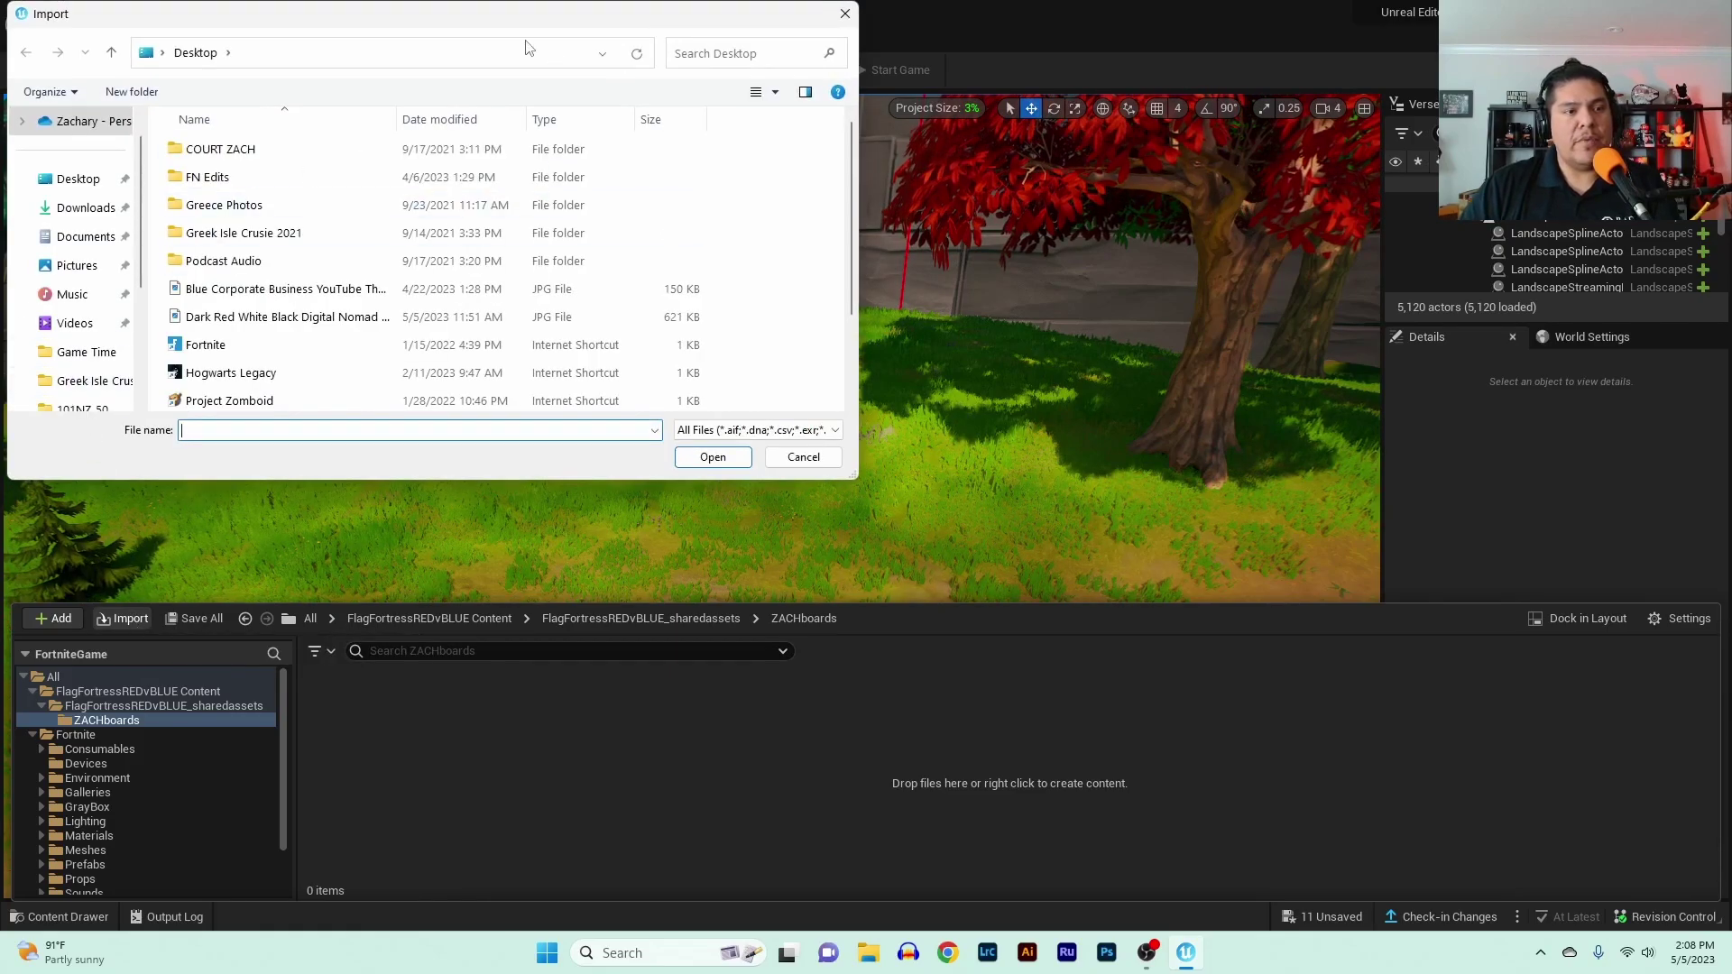
click(78, 179)
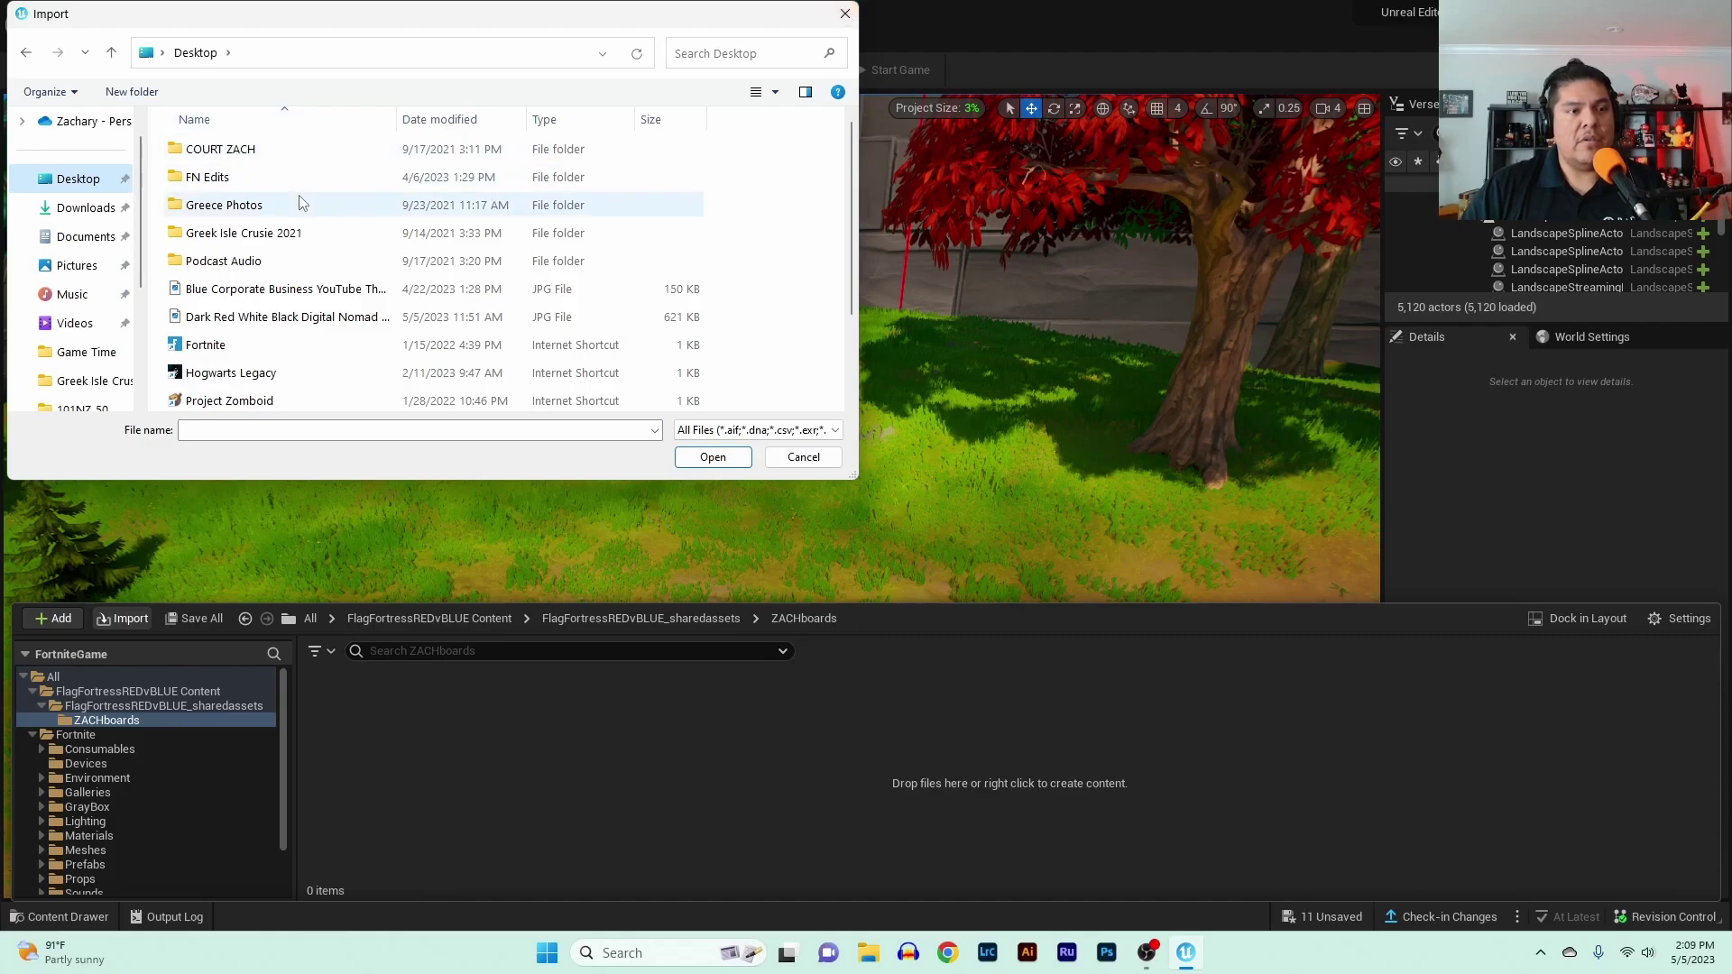
scroll(298, 205, down, 2)
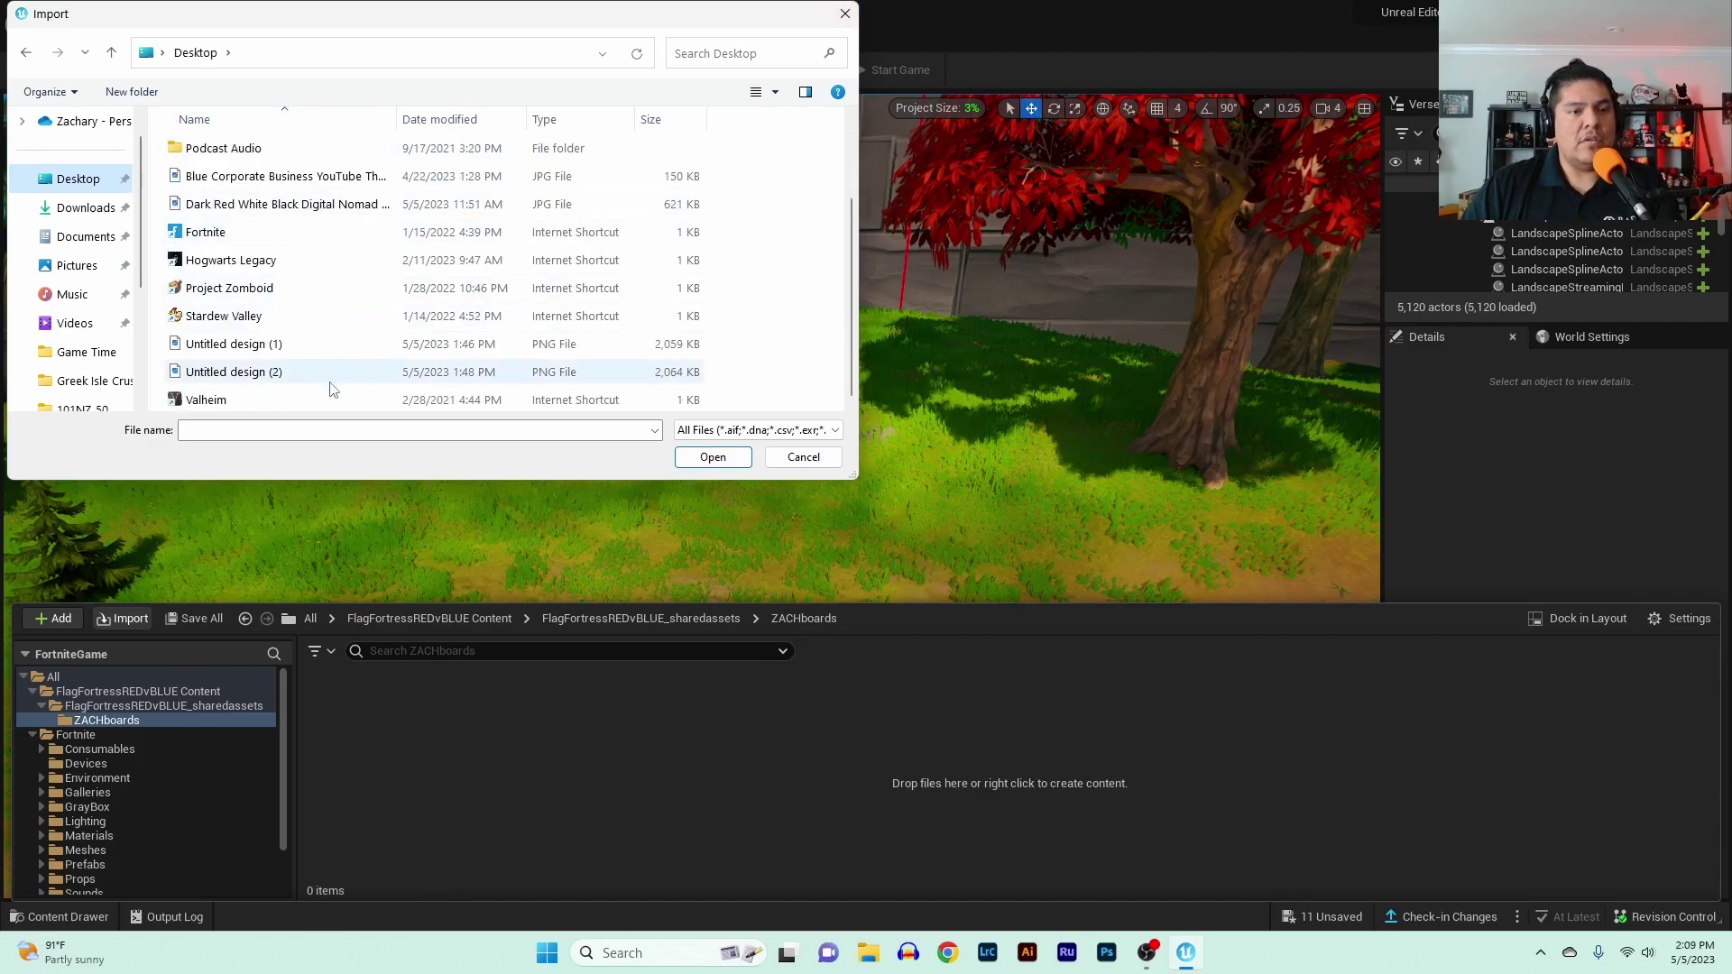
click(310, 366)
click(339, 350)
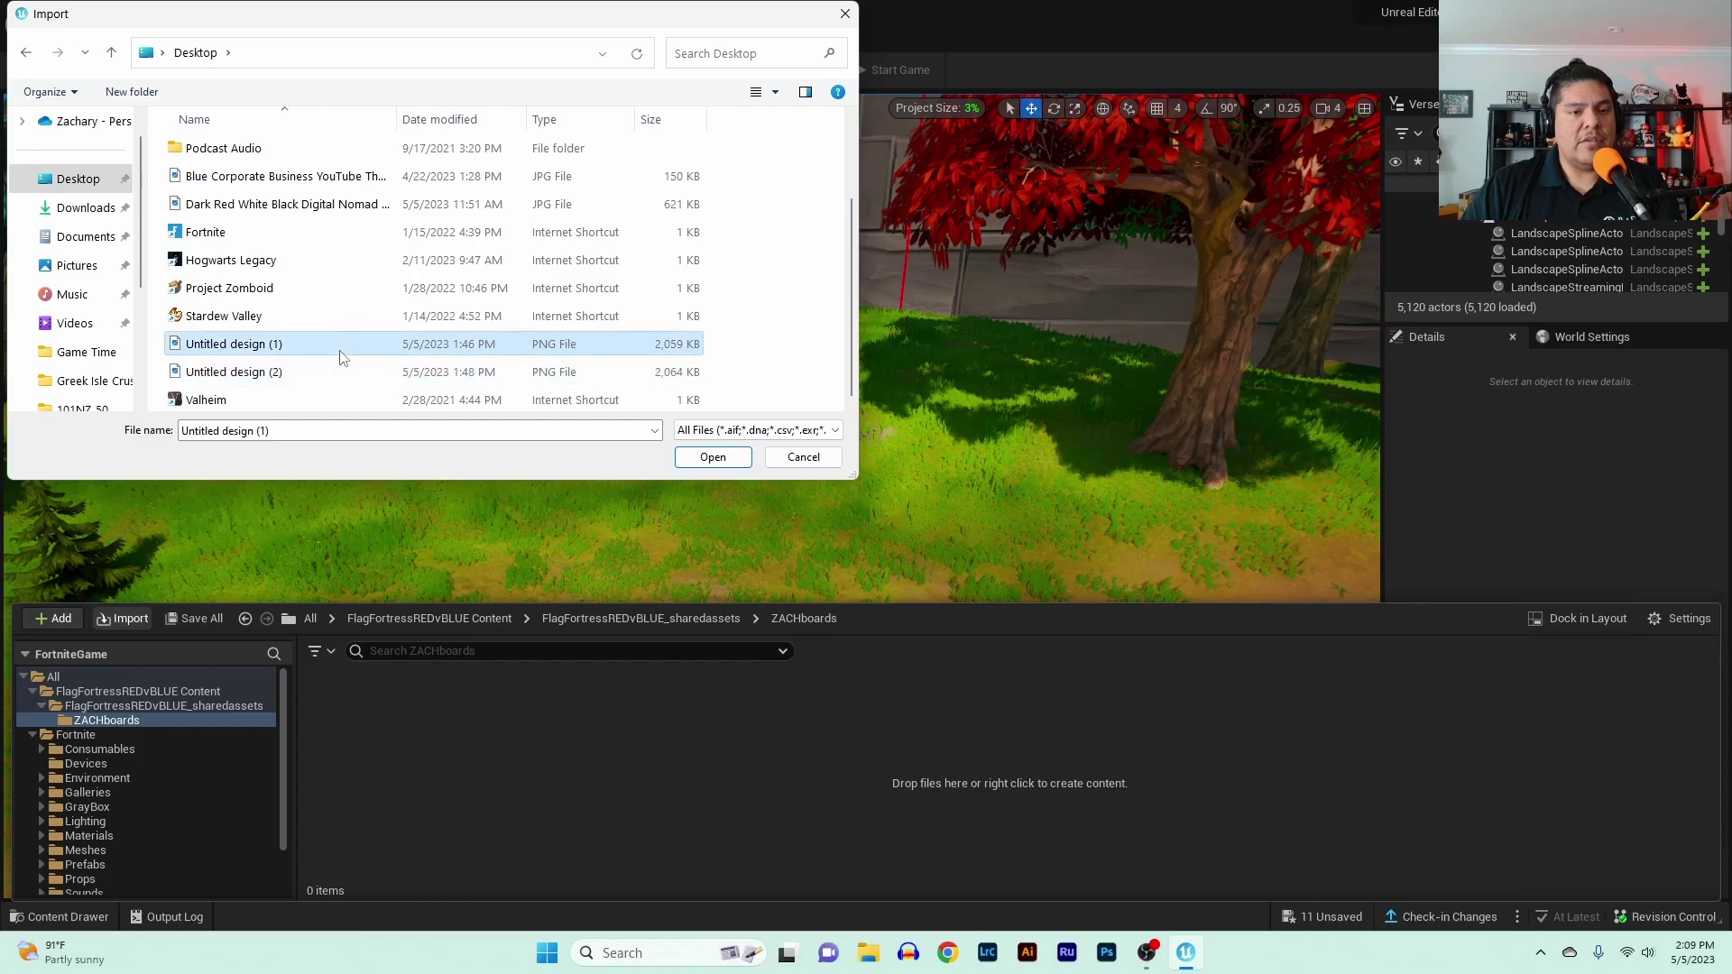
drag(688, 363, 603, 373)
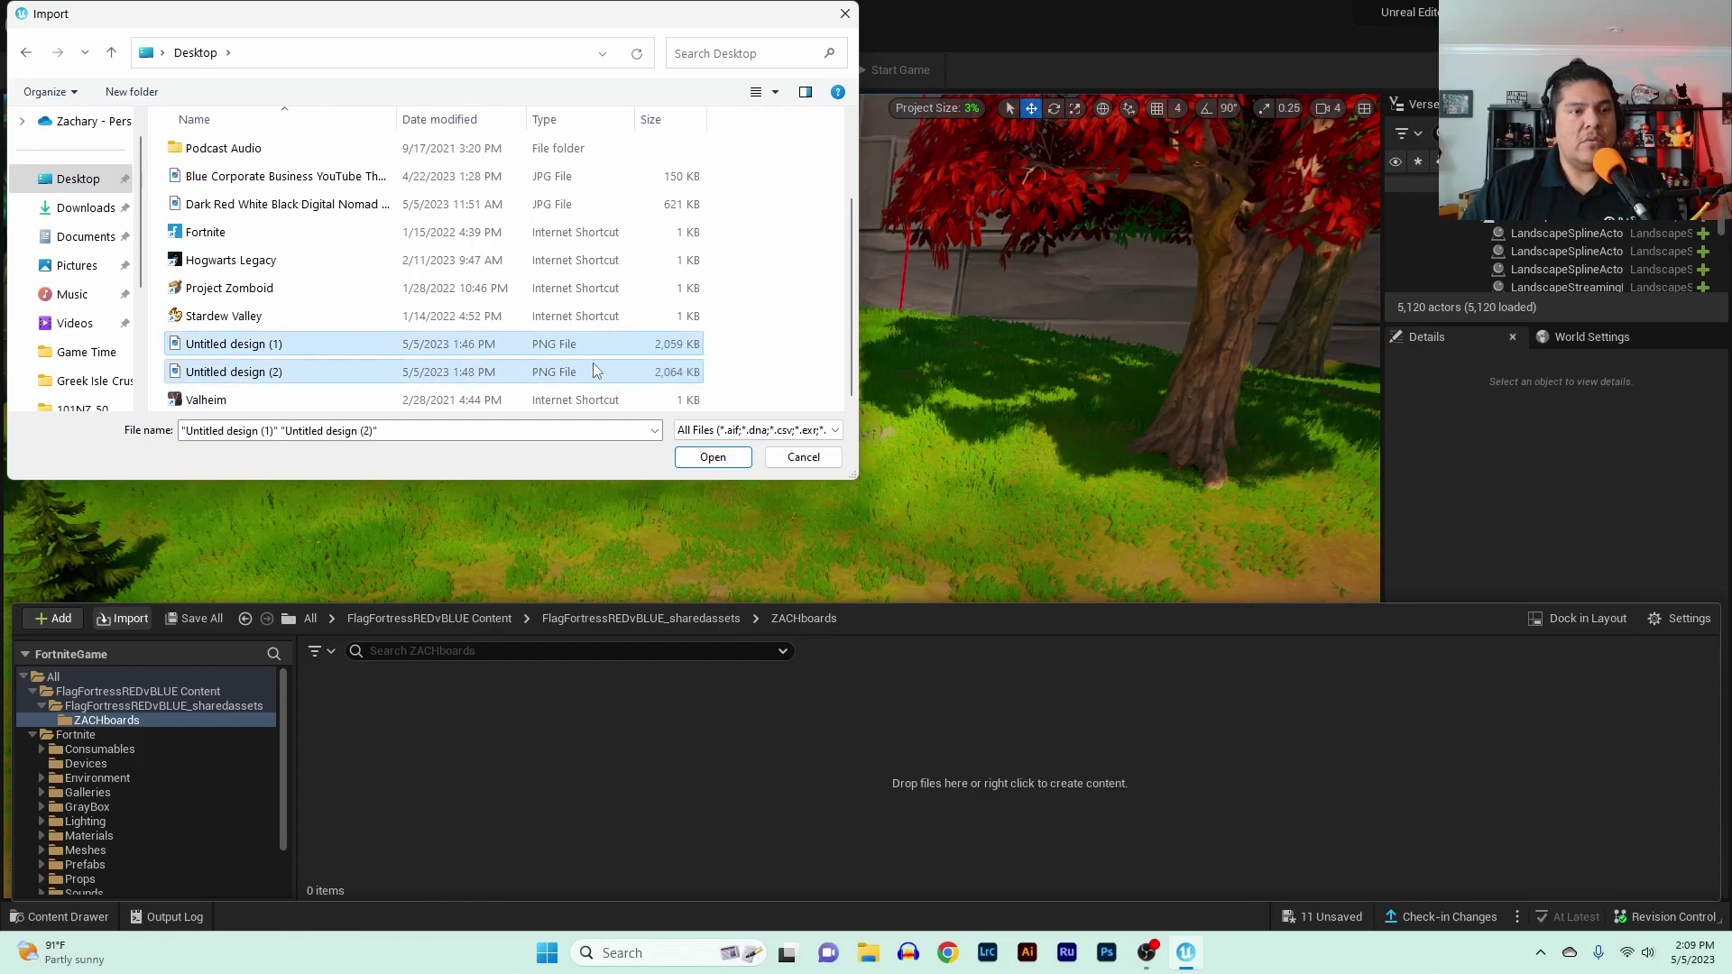
click(713, 457)
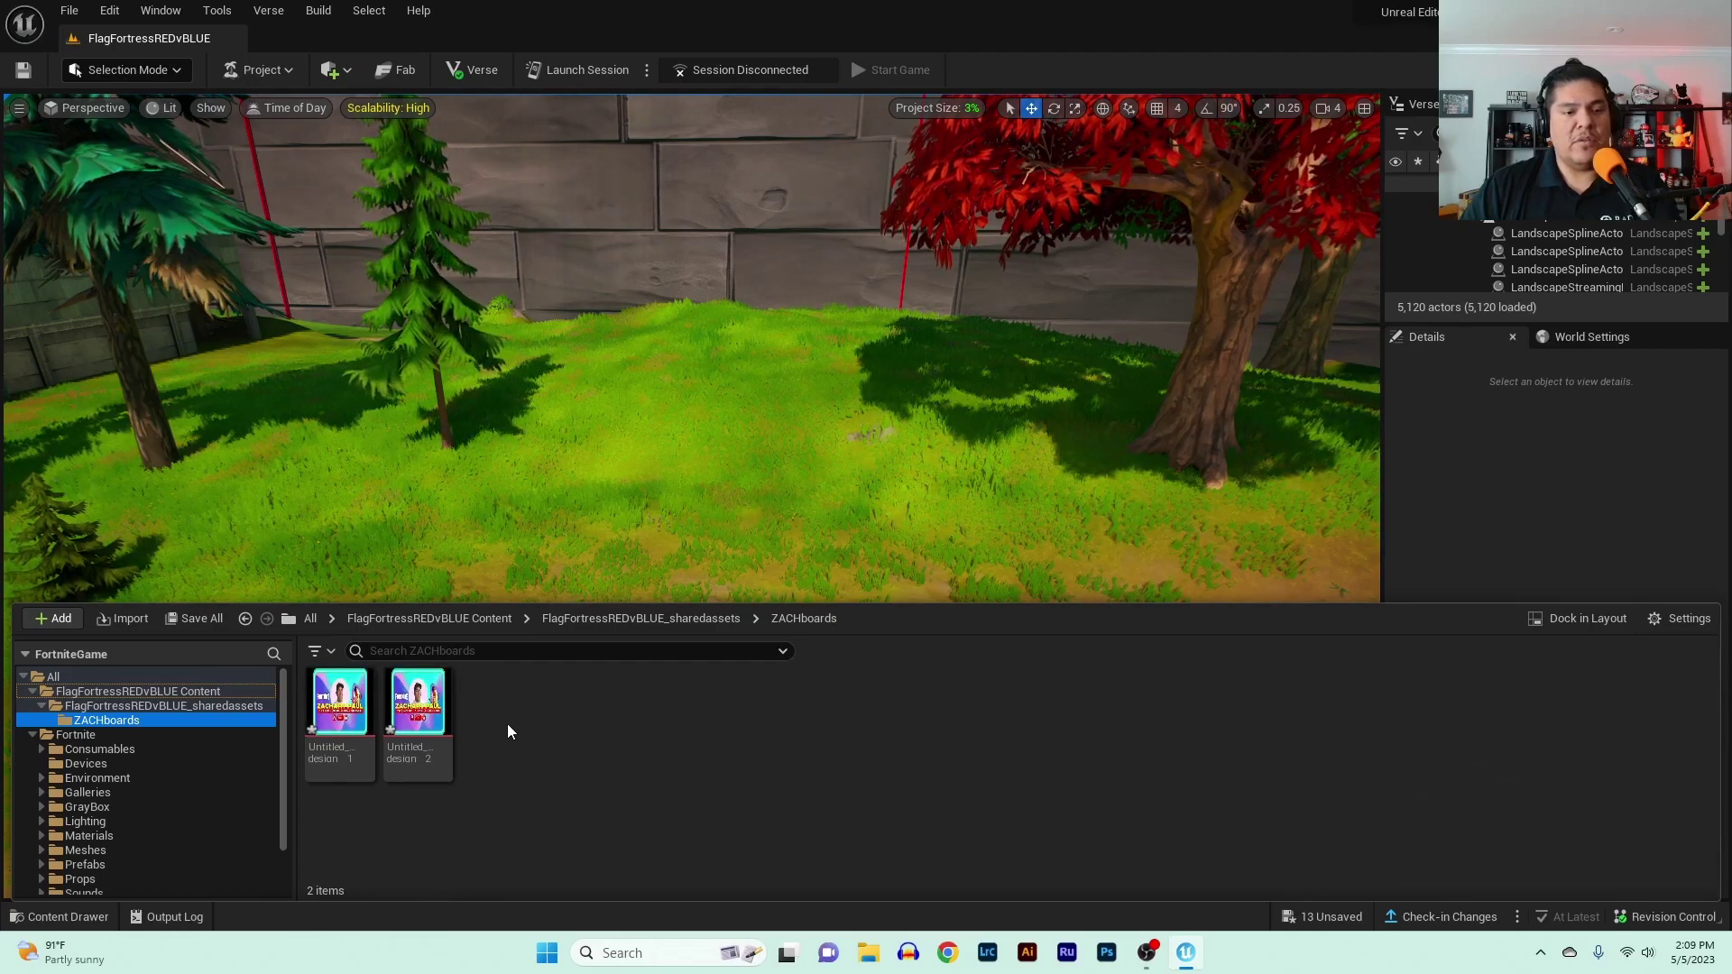
- Import the Dark Red White Black Digital Nomad YouTube Banner image from the Desktop into ZACHboards
right_click(91, 722)
click(682, 723)
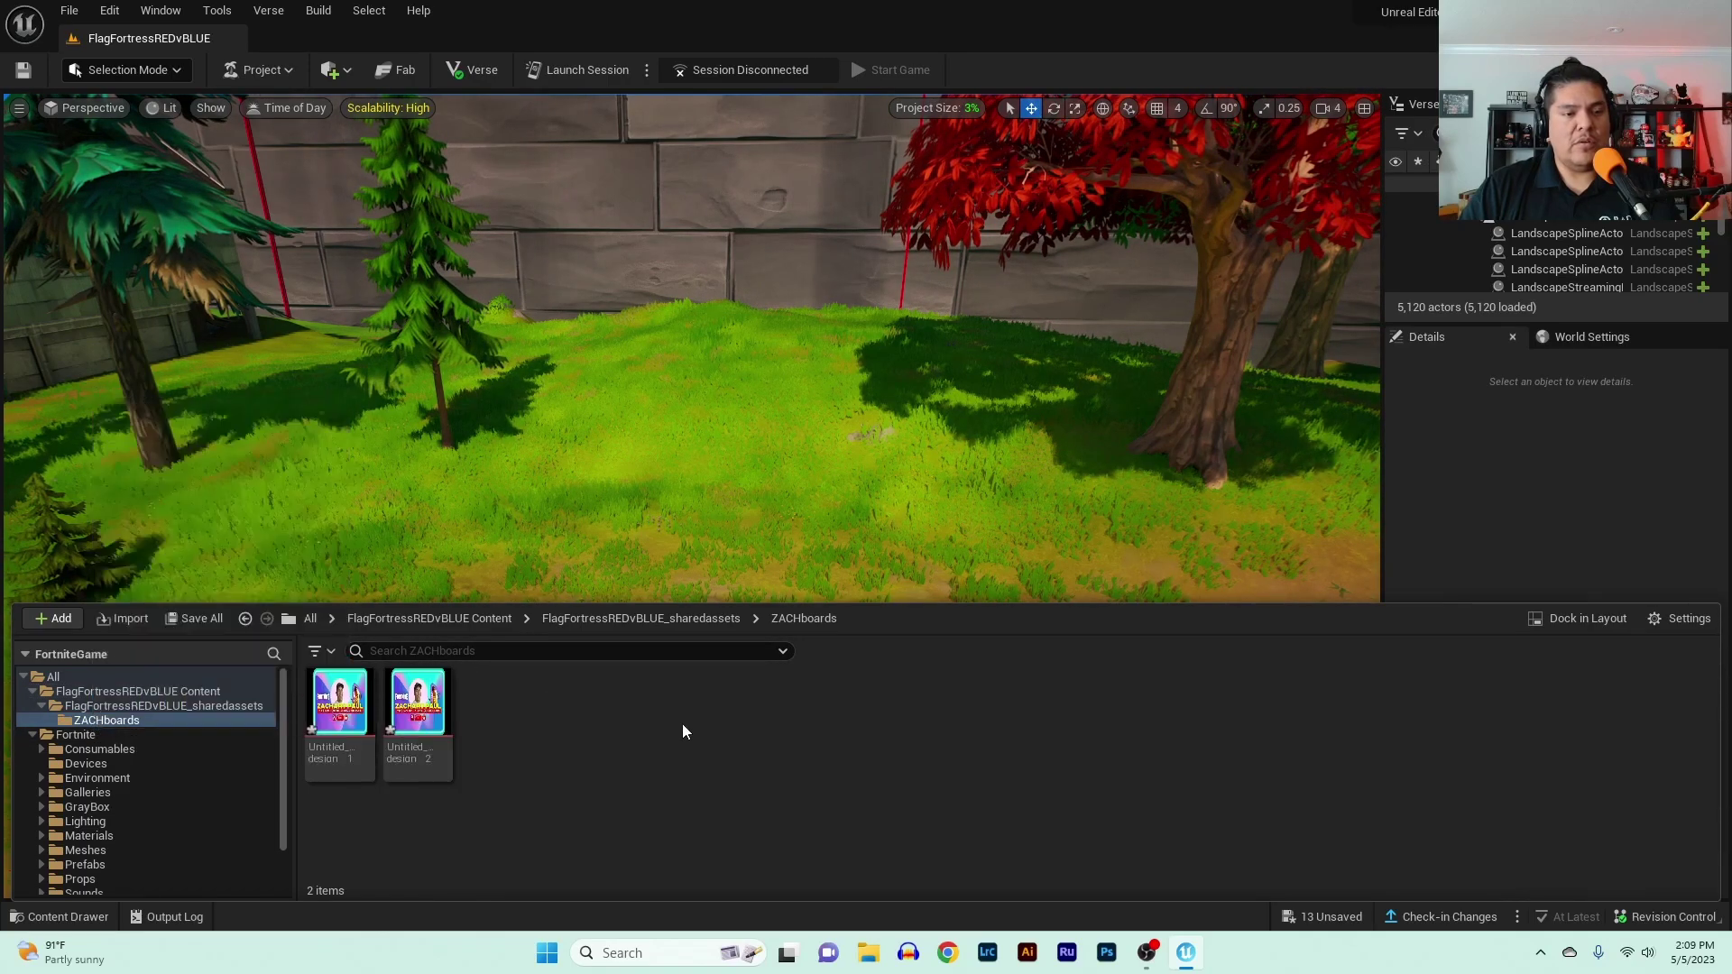
click(125, 618)
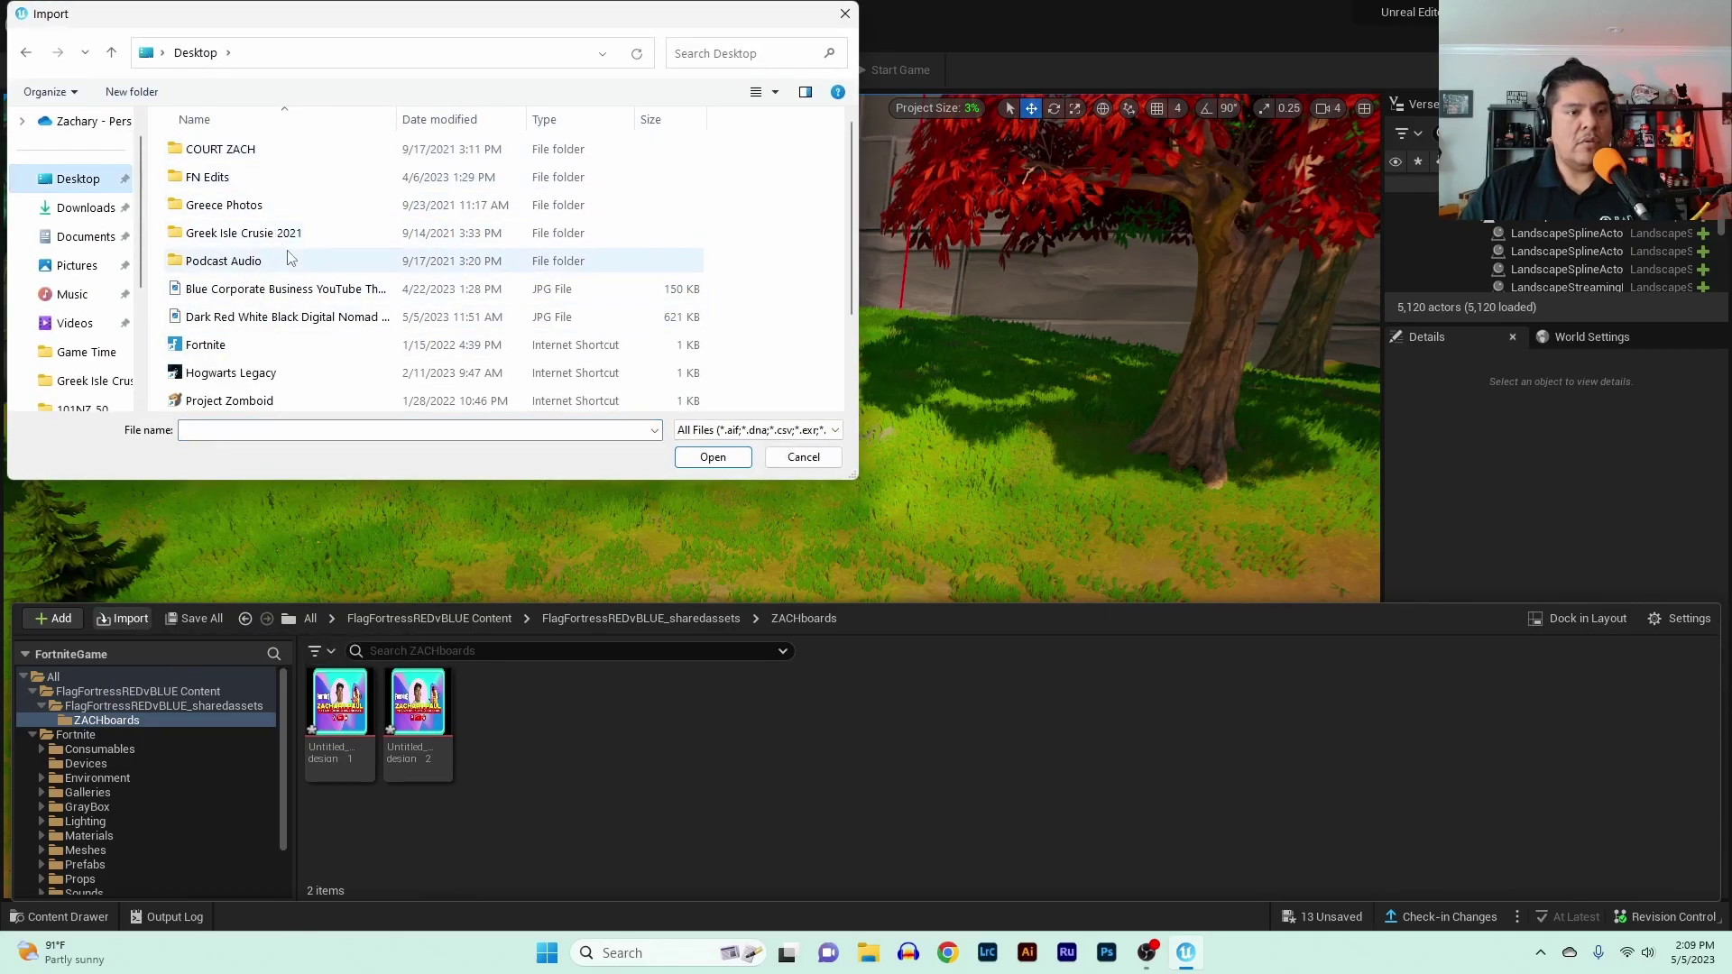
scroll(298, 243, down, 2)
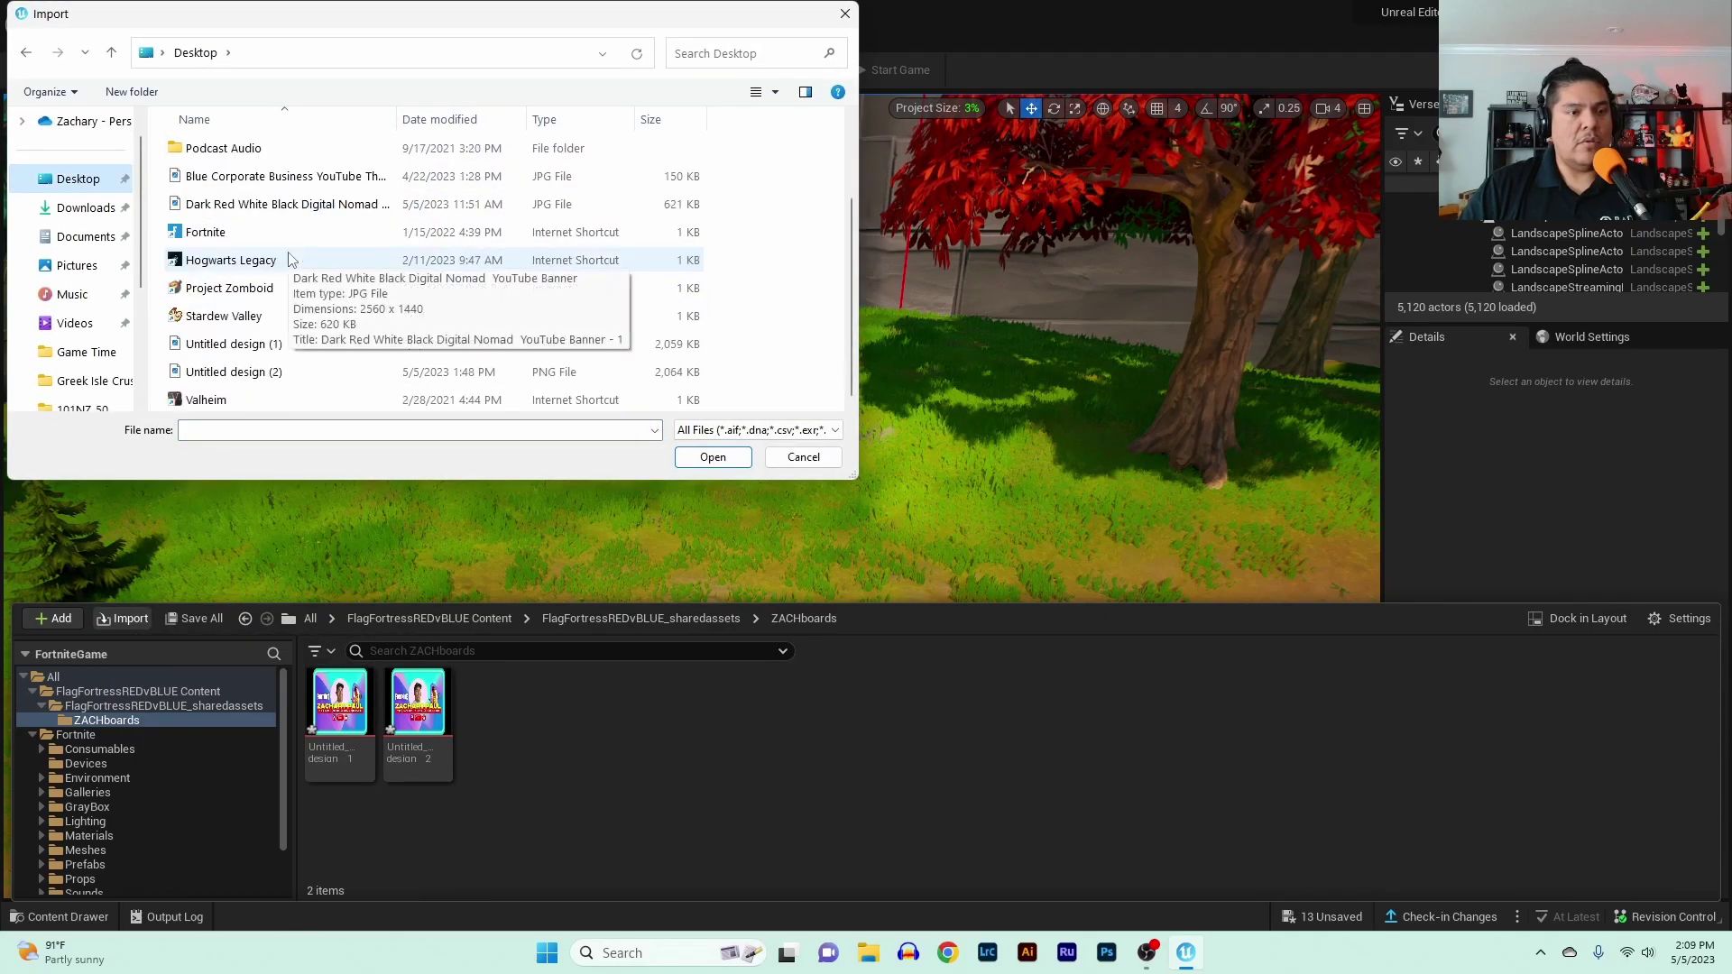
click(300, 207)
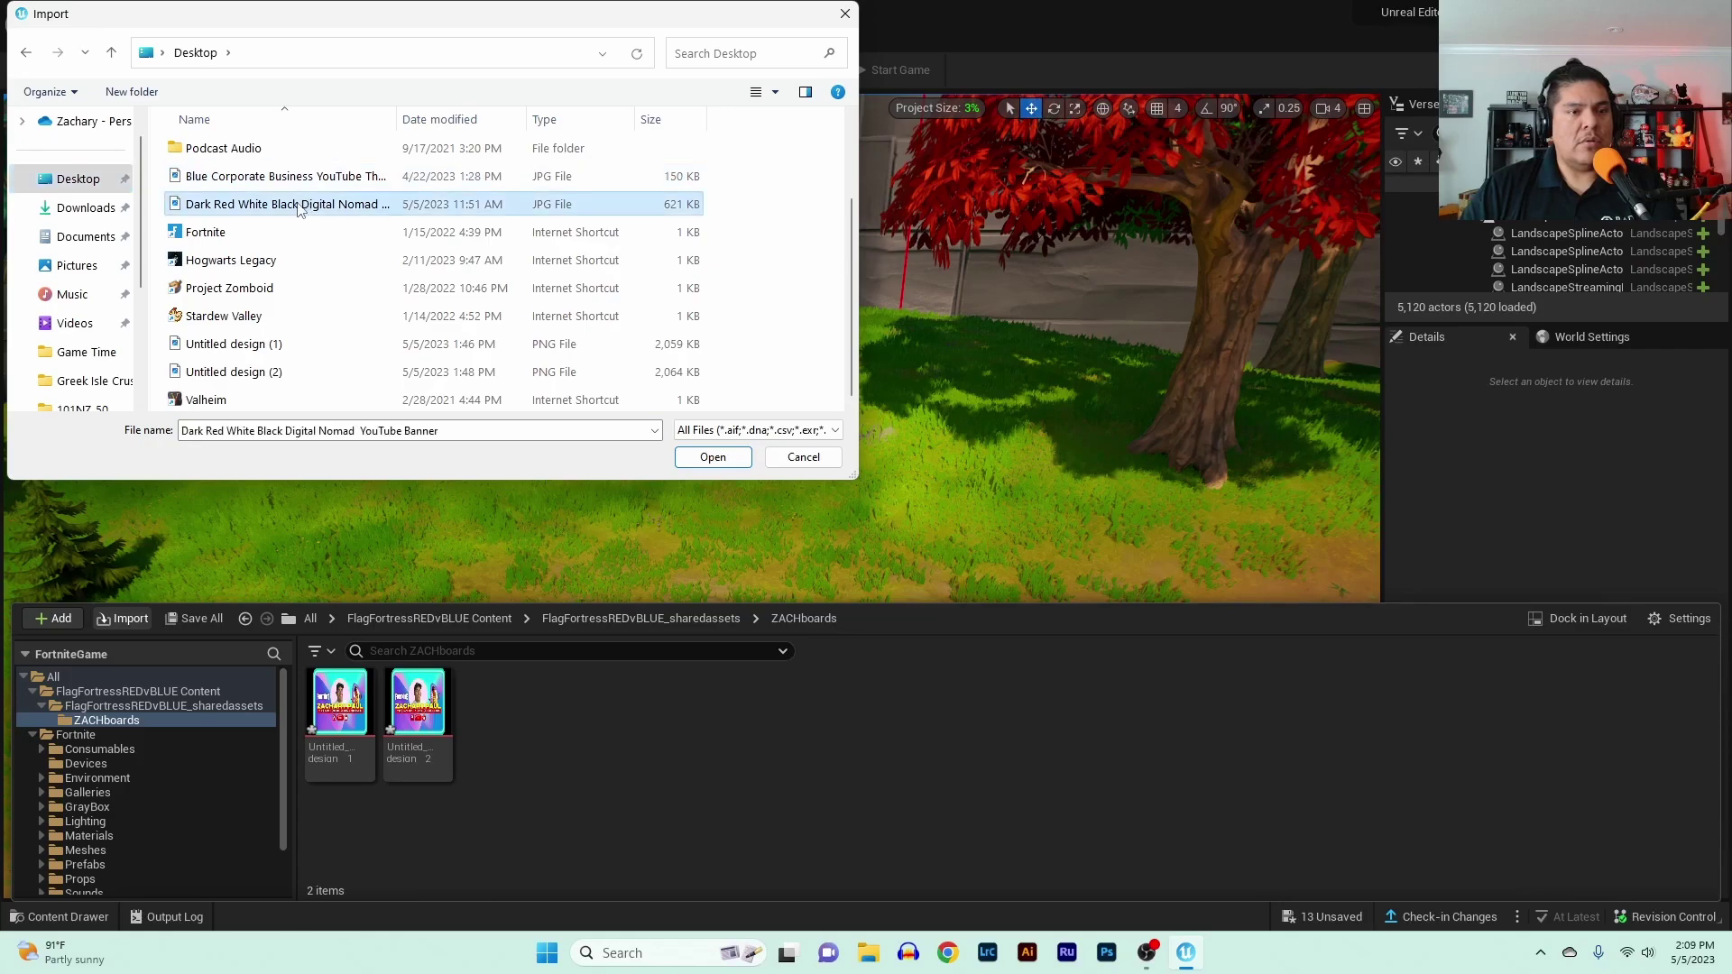
click(720, 463)
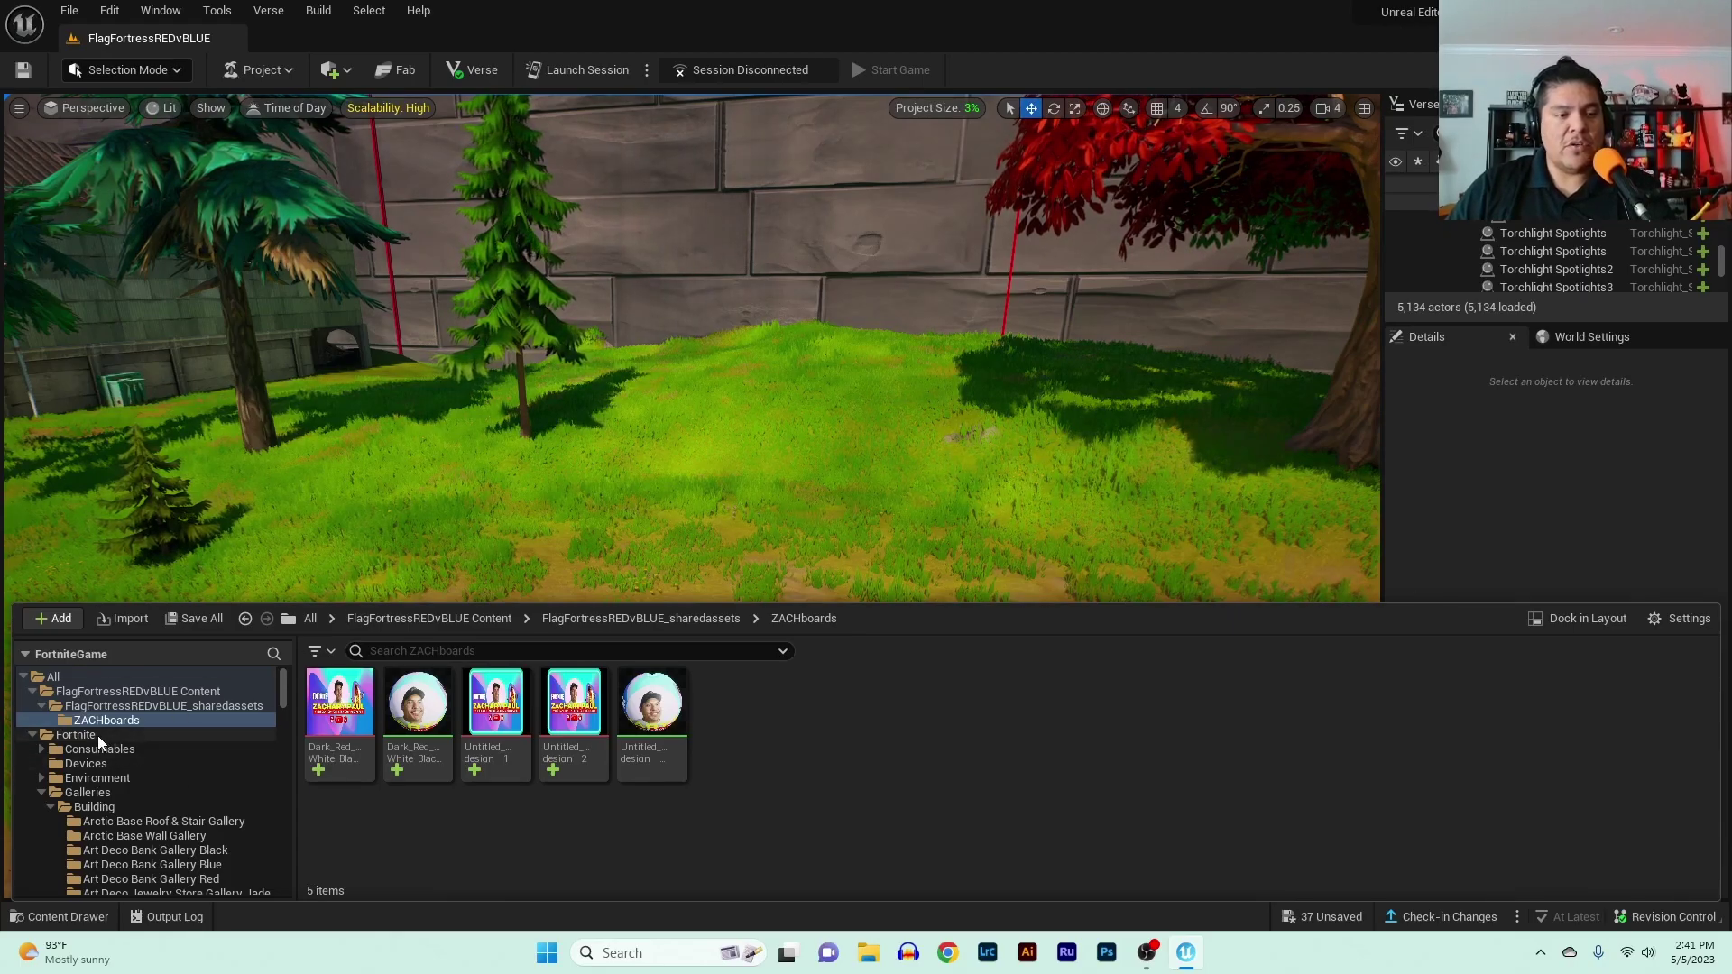
- Close the Content Drawer and turn the level view toward the dirt and road
click(24, 677)
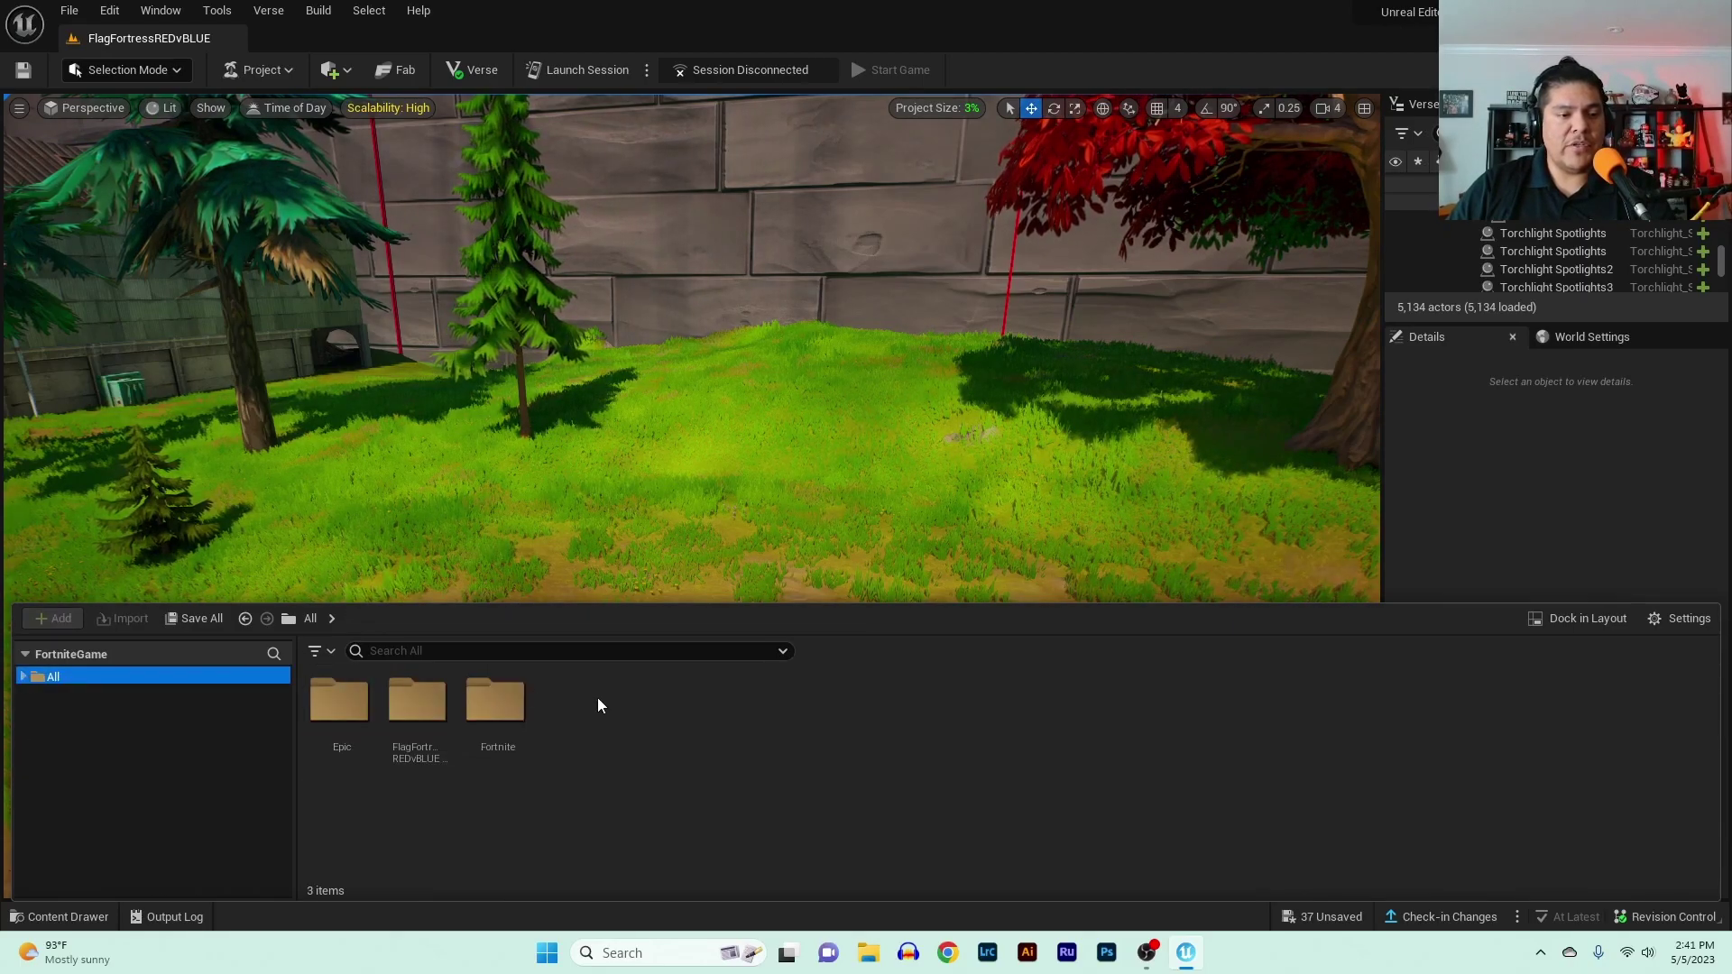
click(619, 490)
mouse_move(619, 491)
right_down()
mouse_move(619, 532)
mouse_move(649, 532)
mouse_move(645, 550)
mouse_move(645, 519)
mouse_move(622, 519)
right_up()
- Navigate to Fortnite > Galleries > Building > Art Deco Bank Gallery Black, showing 239 items
click(59, 917)
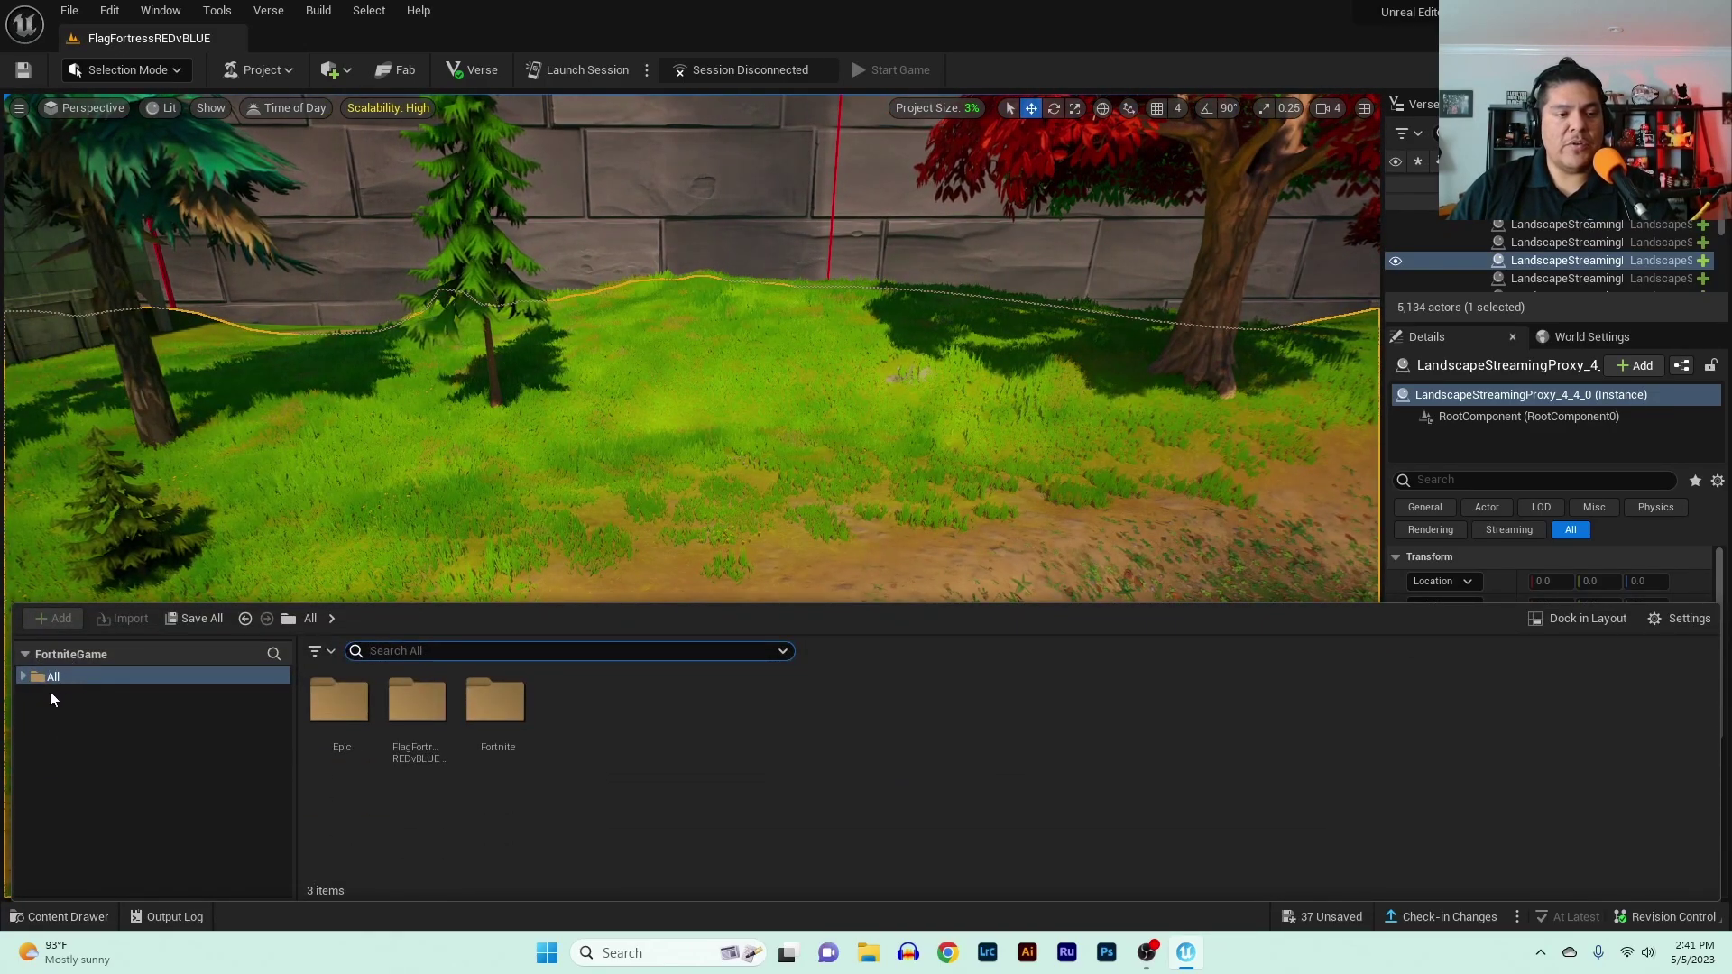
click(24, 678)
click(24, 677)
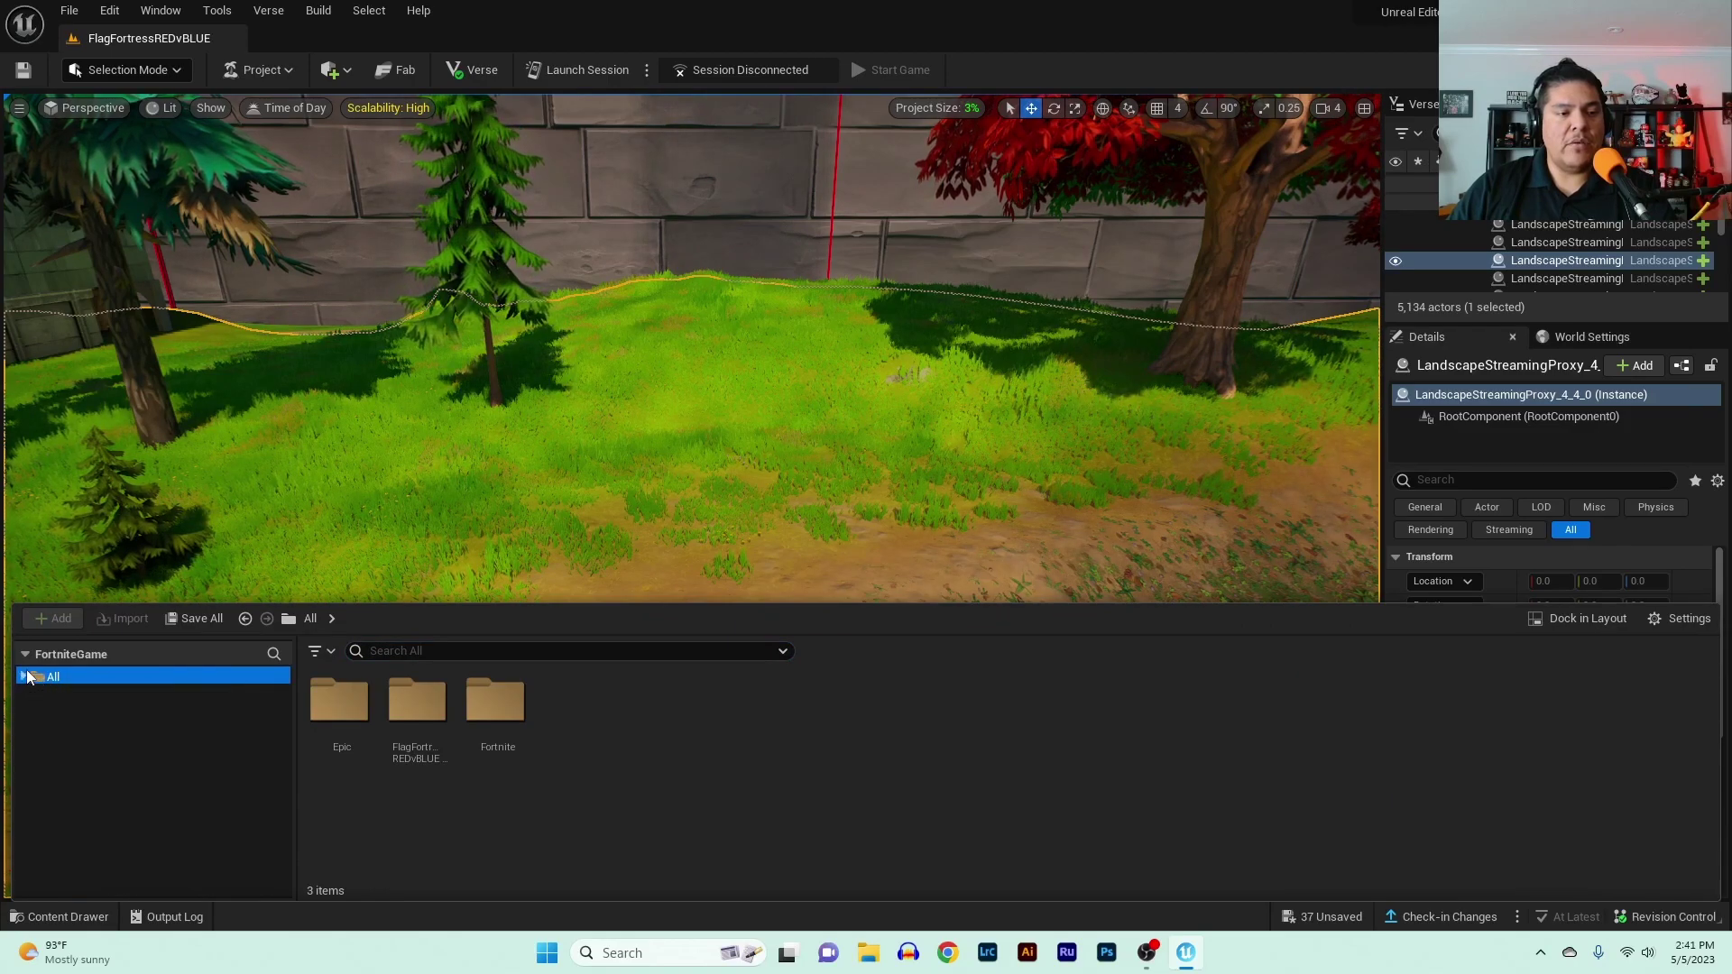
click(494, 712)
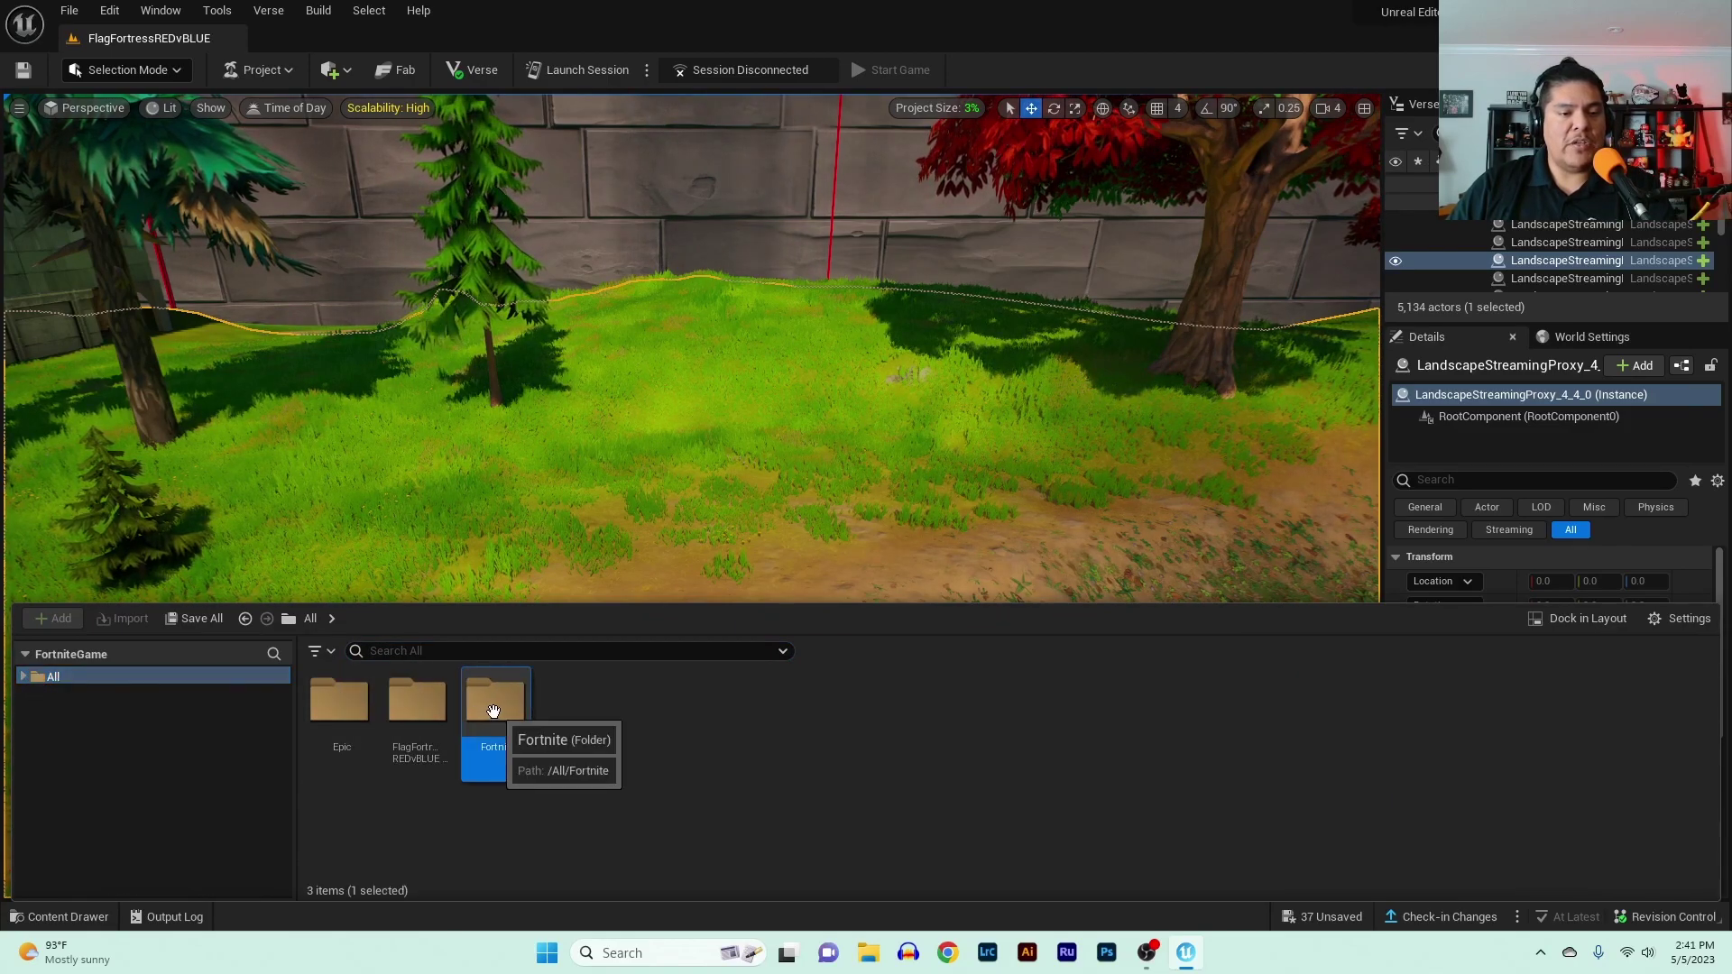
double_click(492, 711)
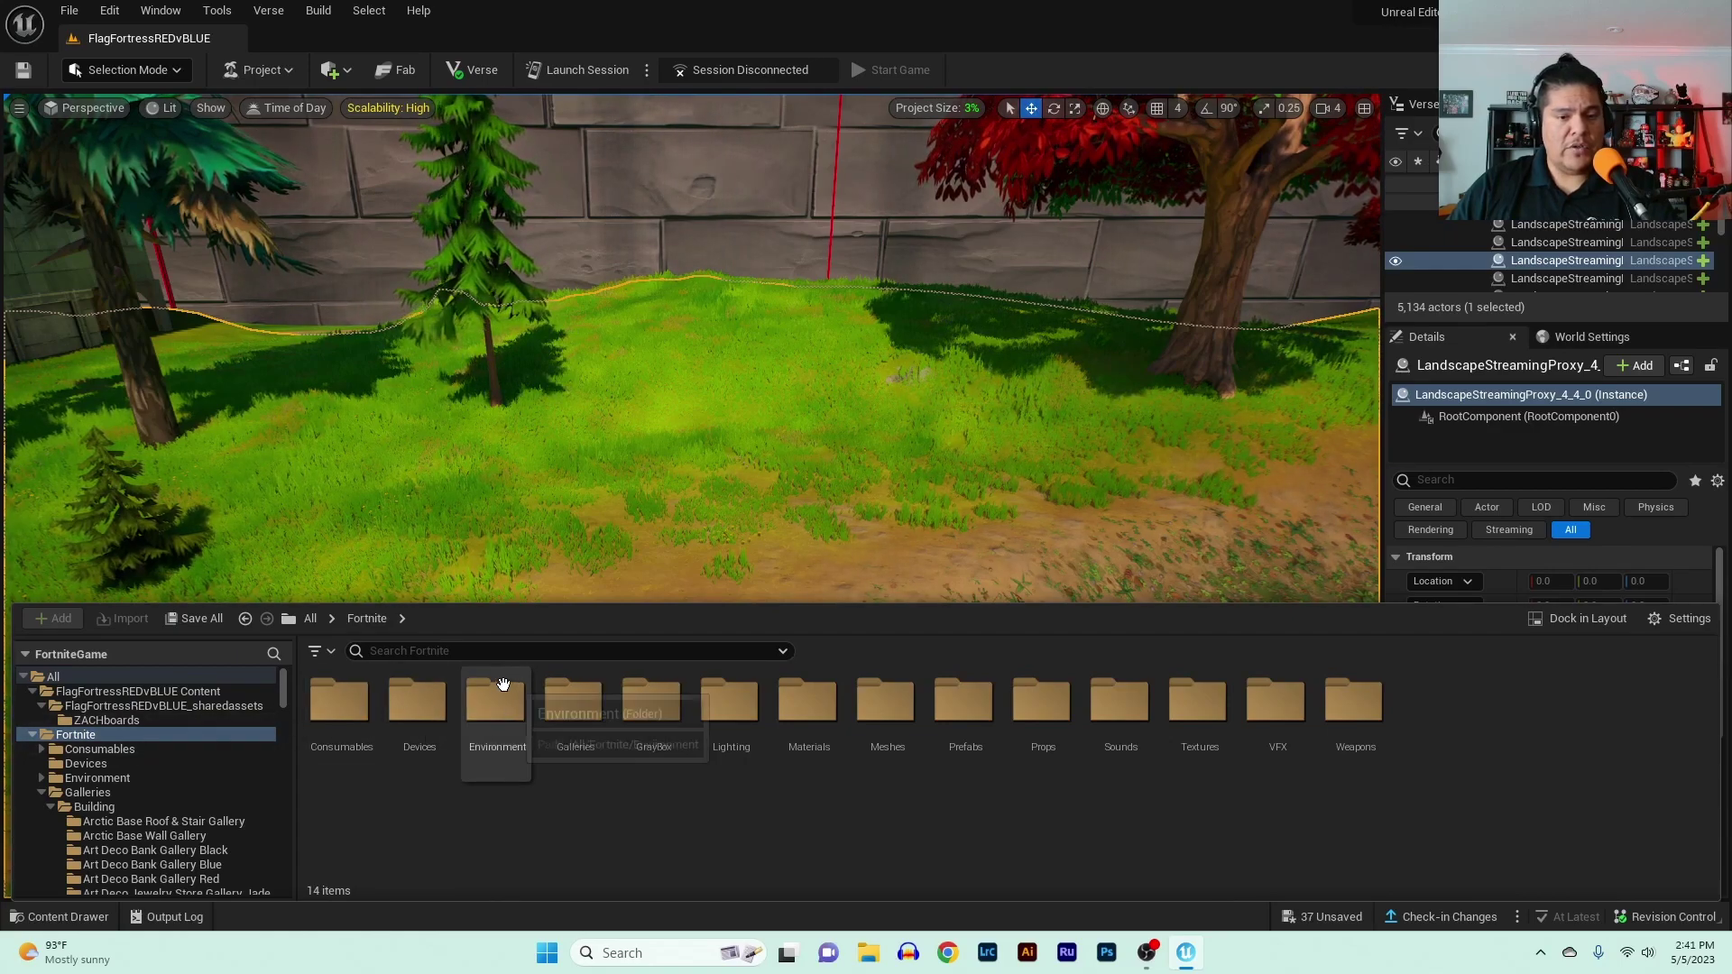
click(574, 704)
double_click(574, 703)
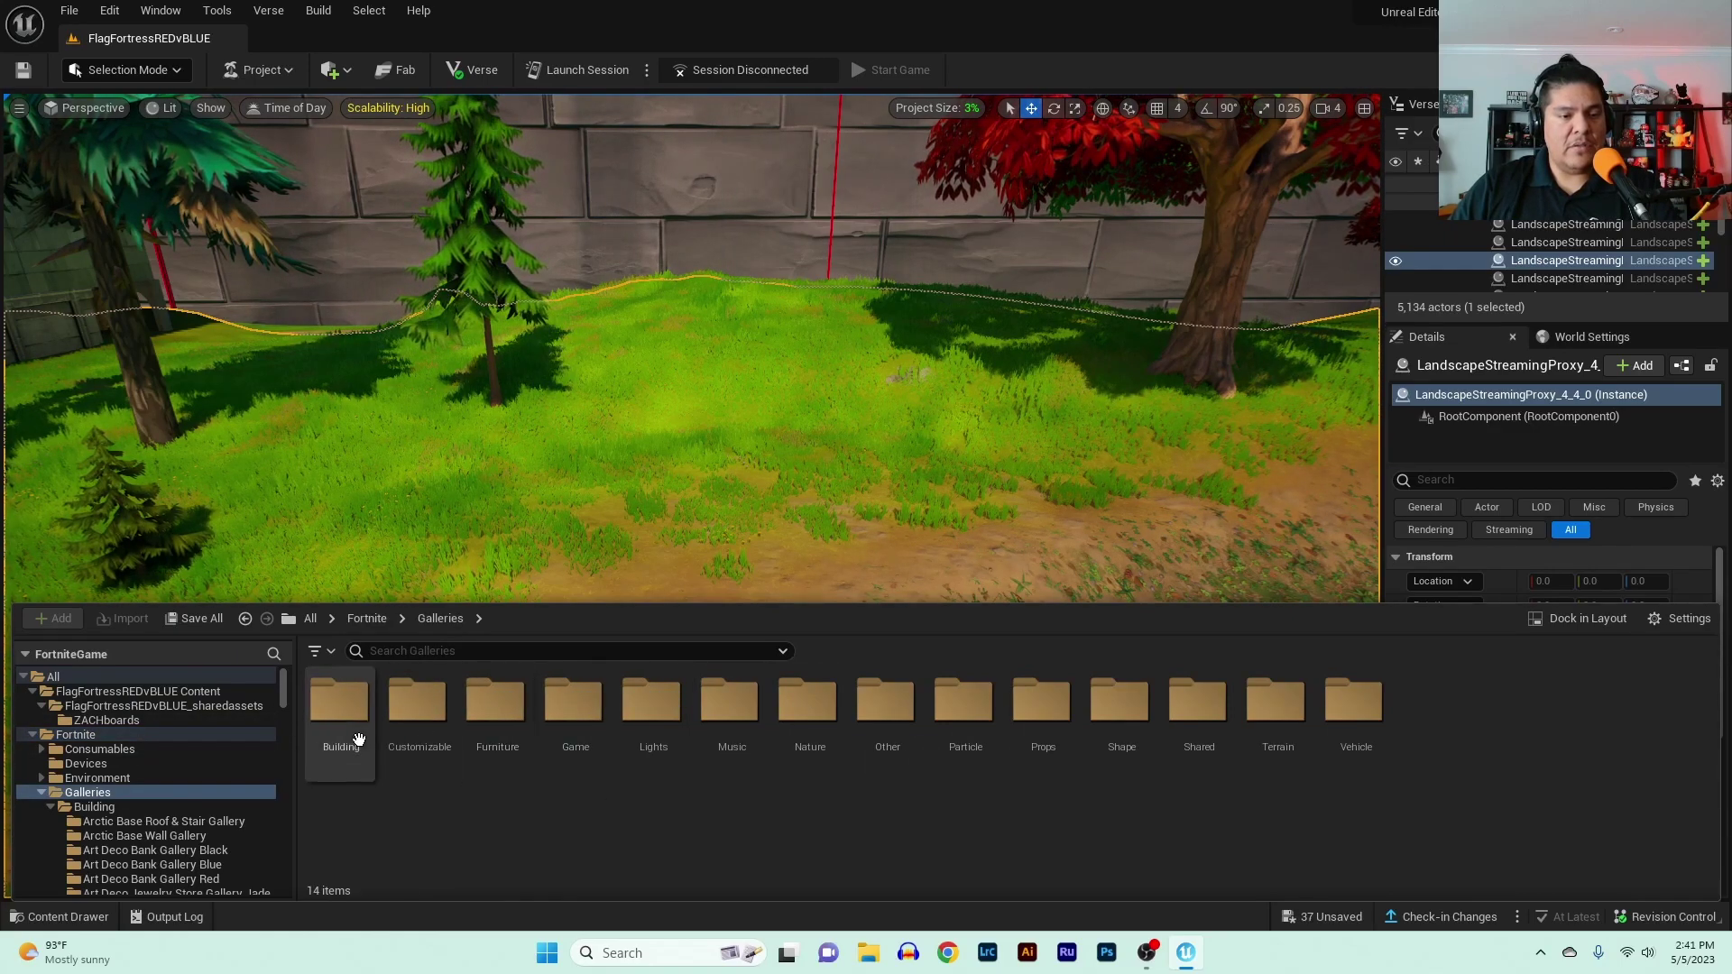
click(340, 704)
double_click(341, 704)
click(505, 703)
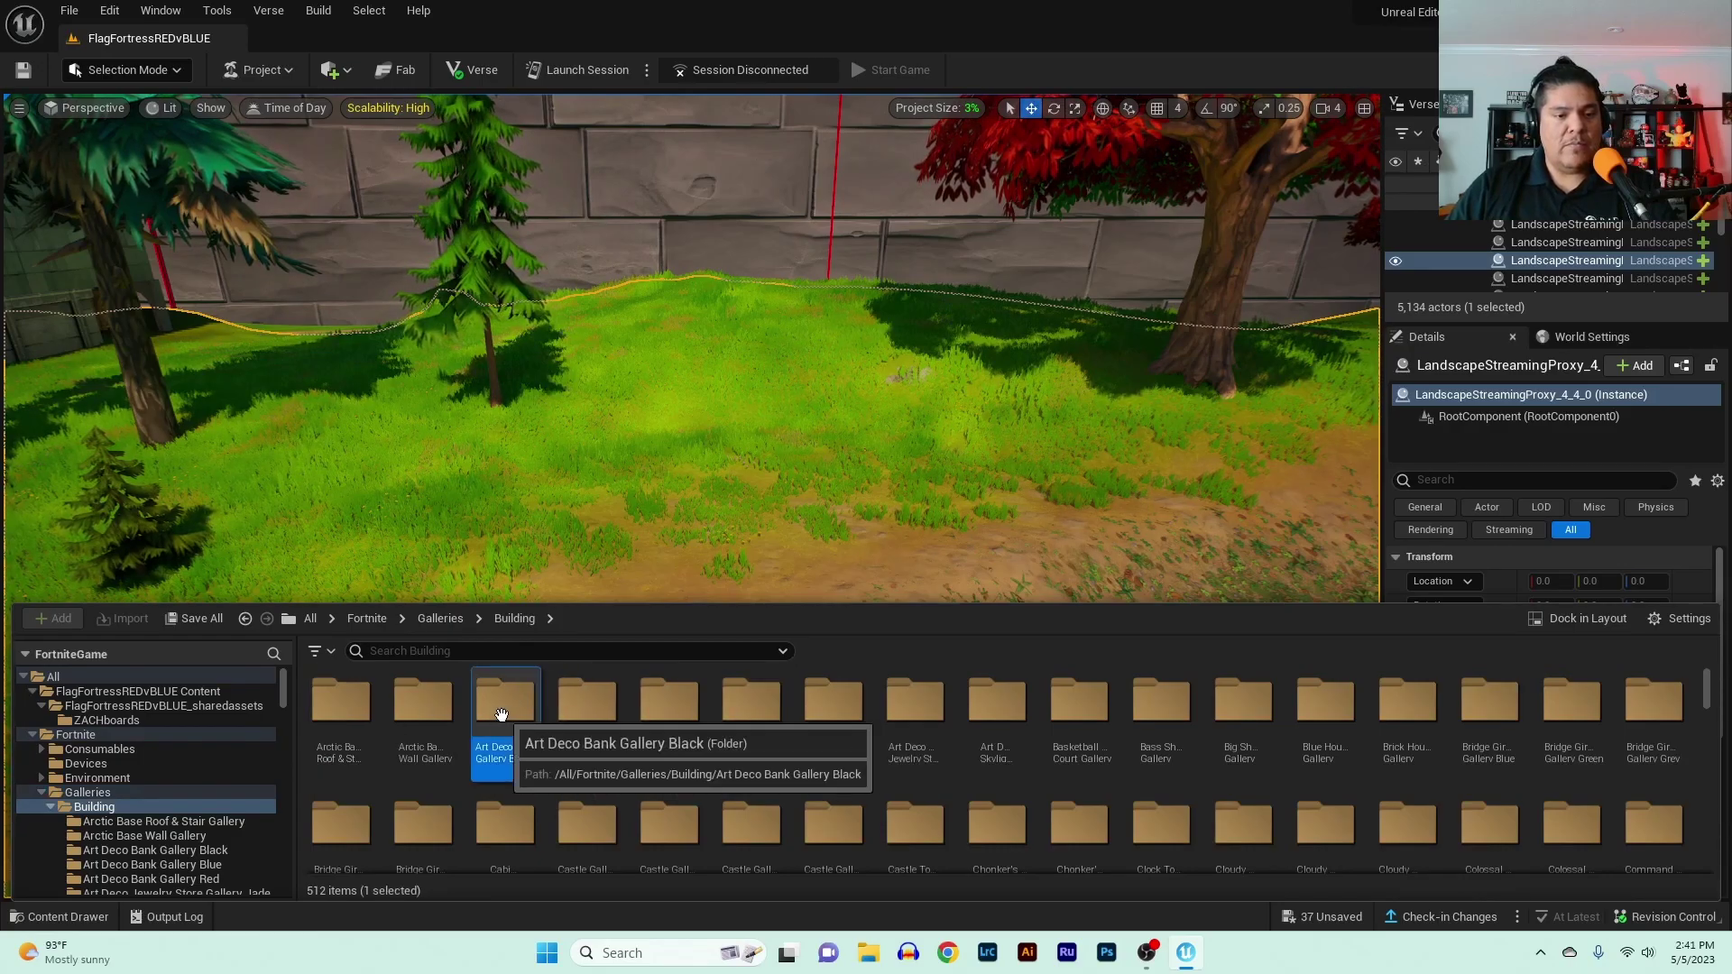
double_click(505, 703)
scroll(1219, 781, down, 10)
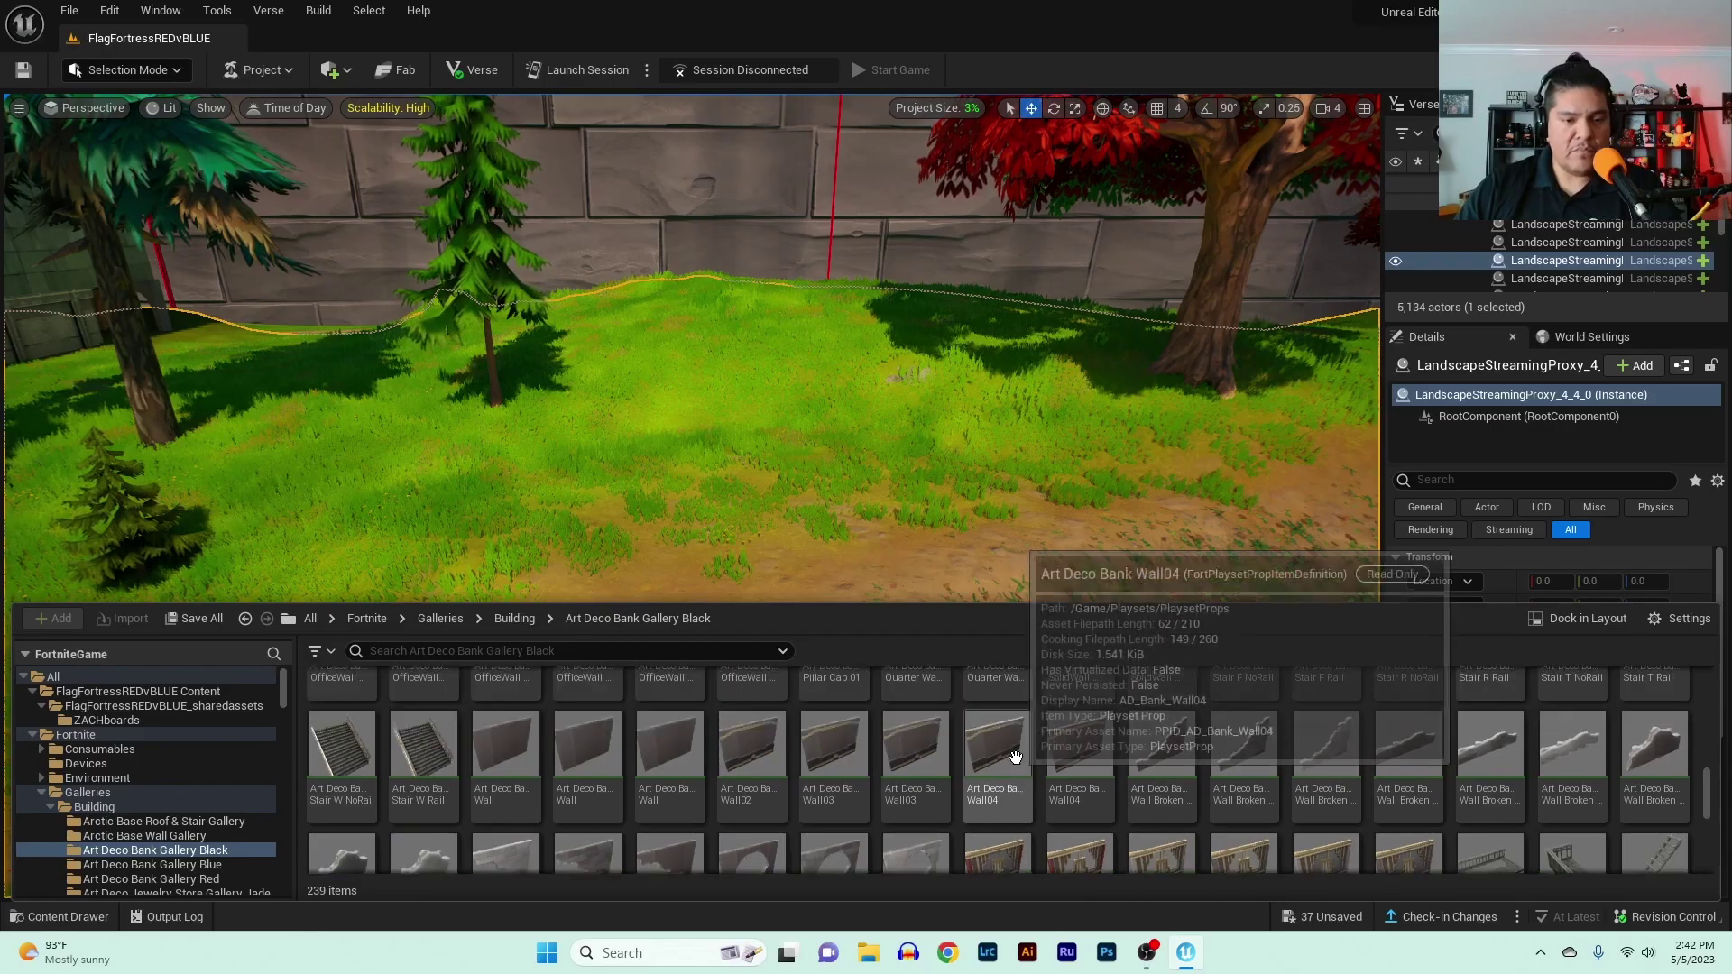
- Drag the Art Deco Bank Wall onto the grass and centre it in view
click(597, 765)
drag(591, 700, 712, 506)
right_drag(711, 506, 766, 505)
right_drag(768, 674, 713, 530)
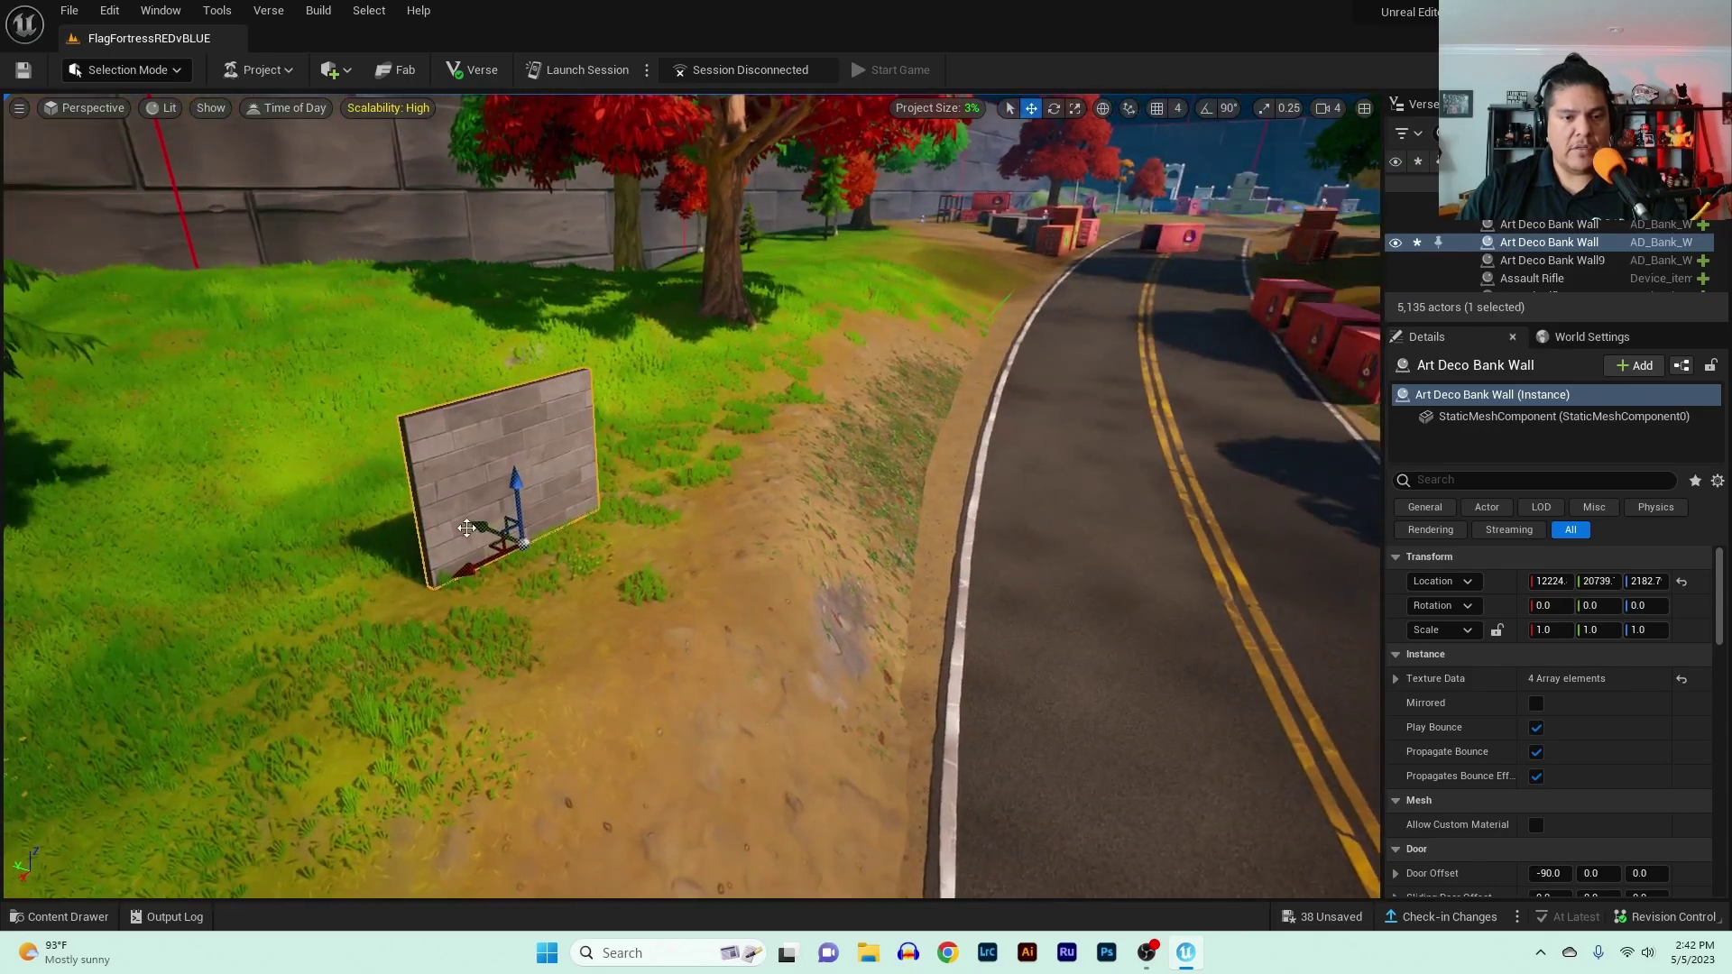
right_drag(445, 491, 1235, 577)
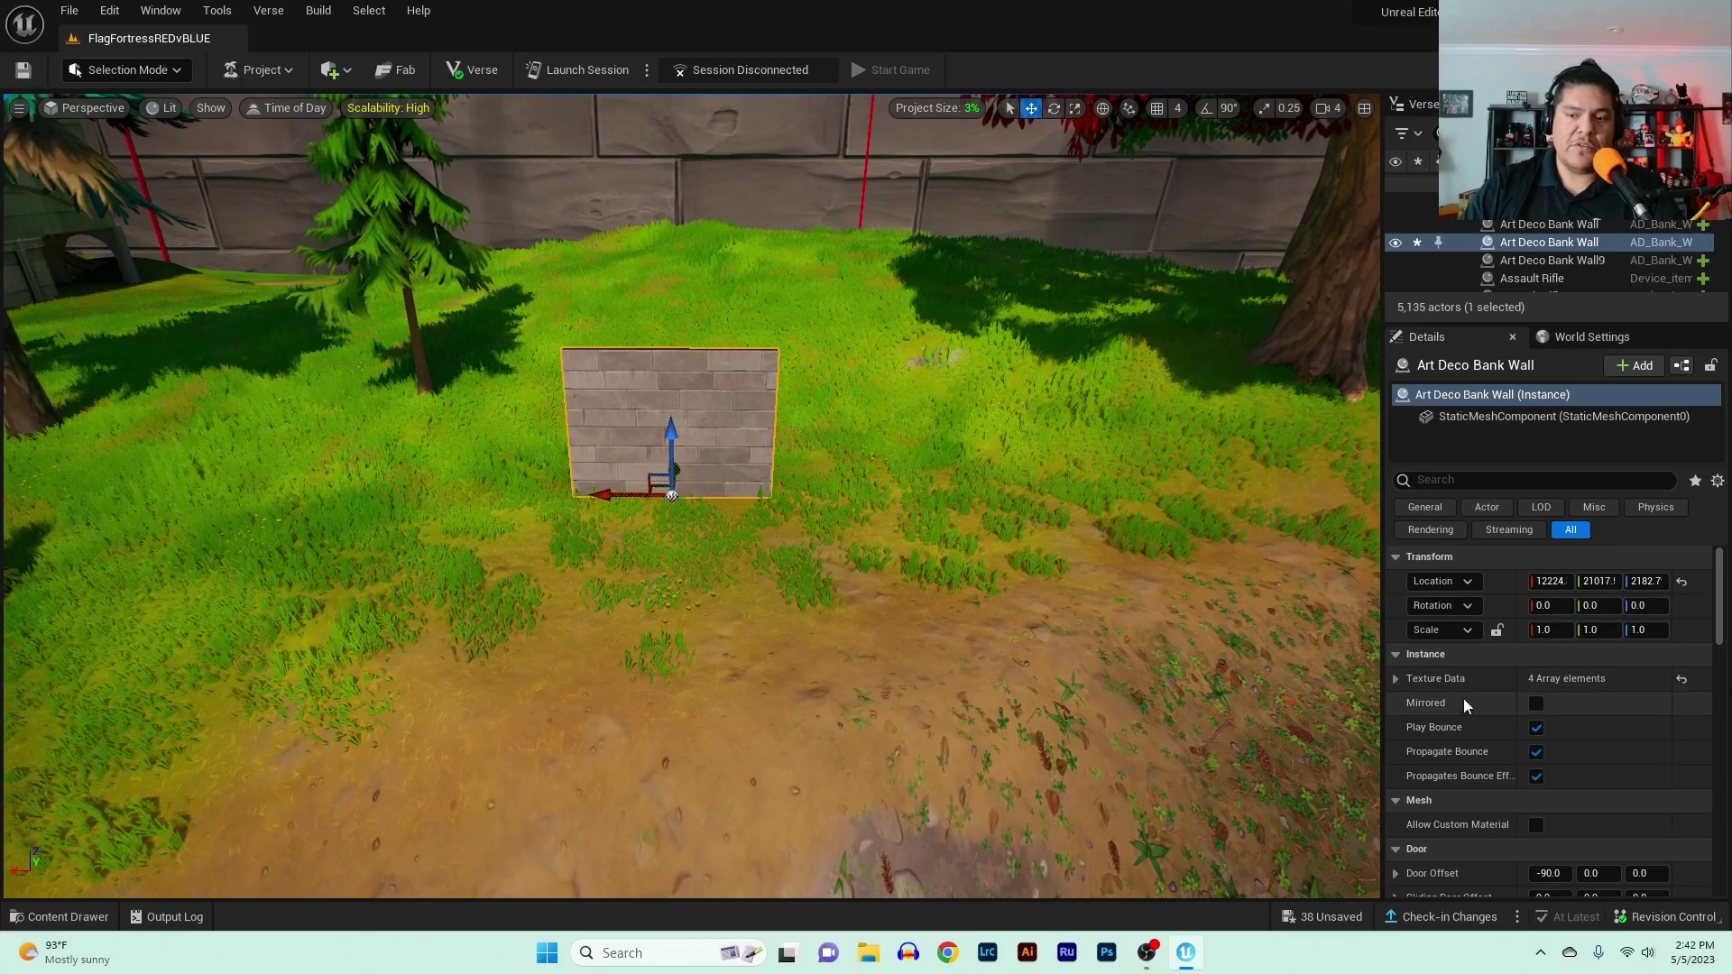
- Enable Allow Custom Material in the wall's Details panel
scroll(1487, 668, down, 1)
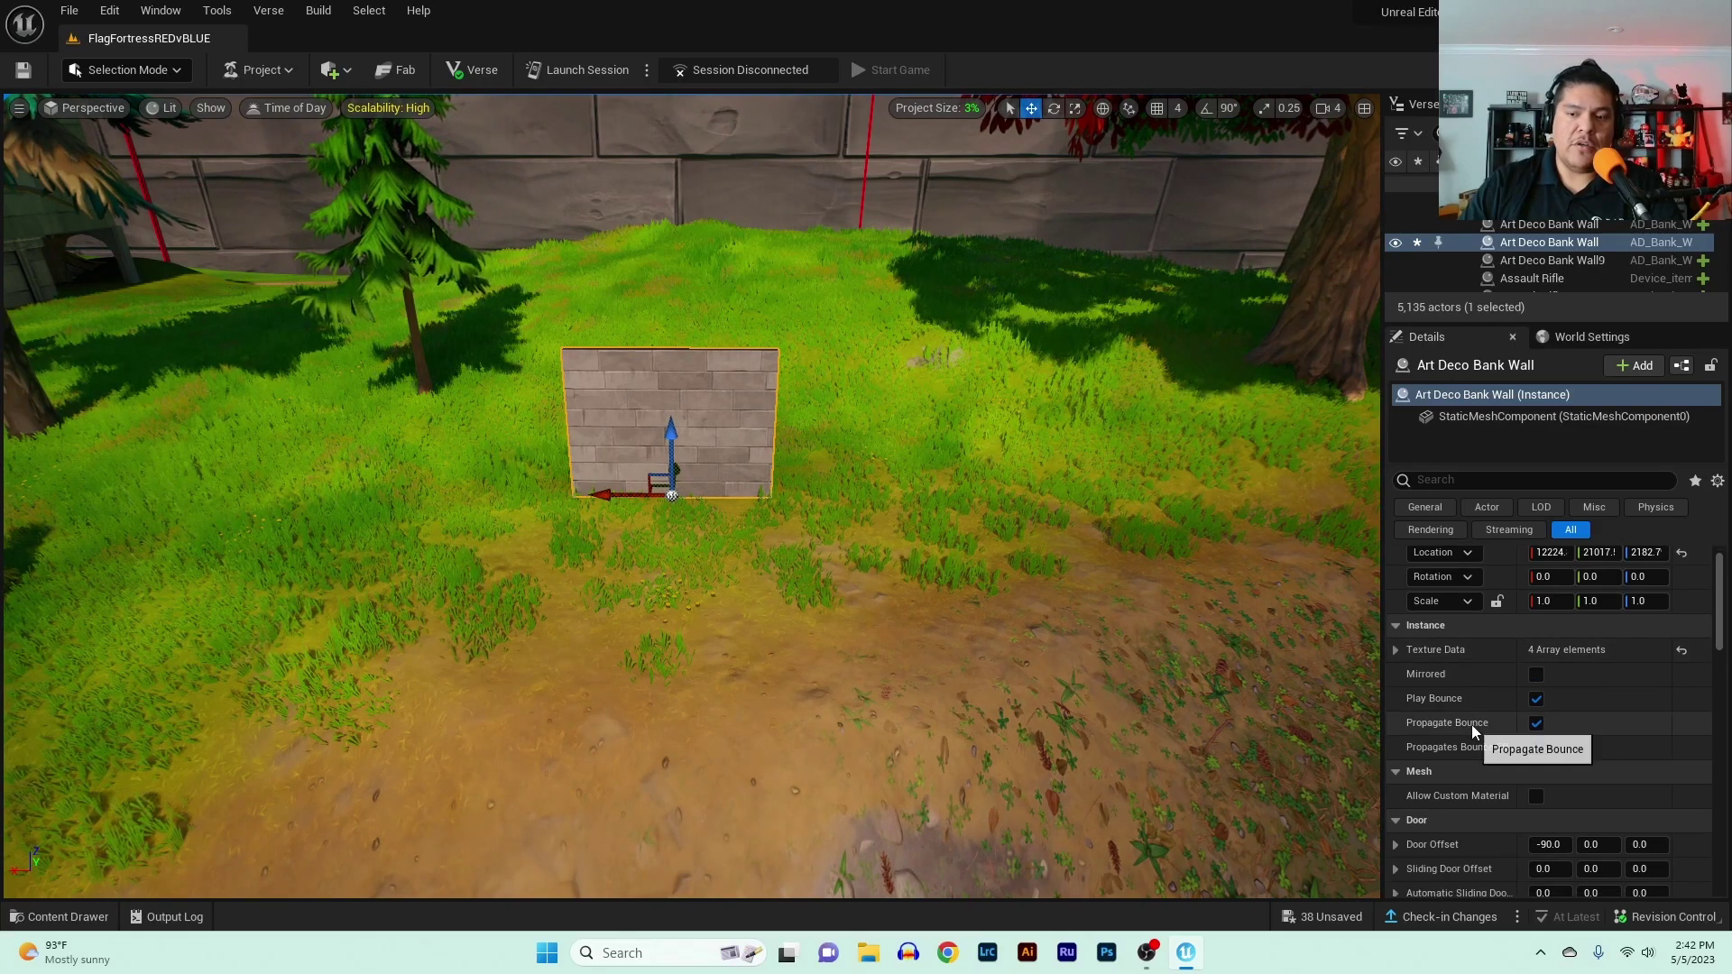
scroll(1443, 749, down, 2)
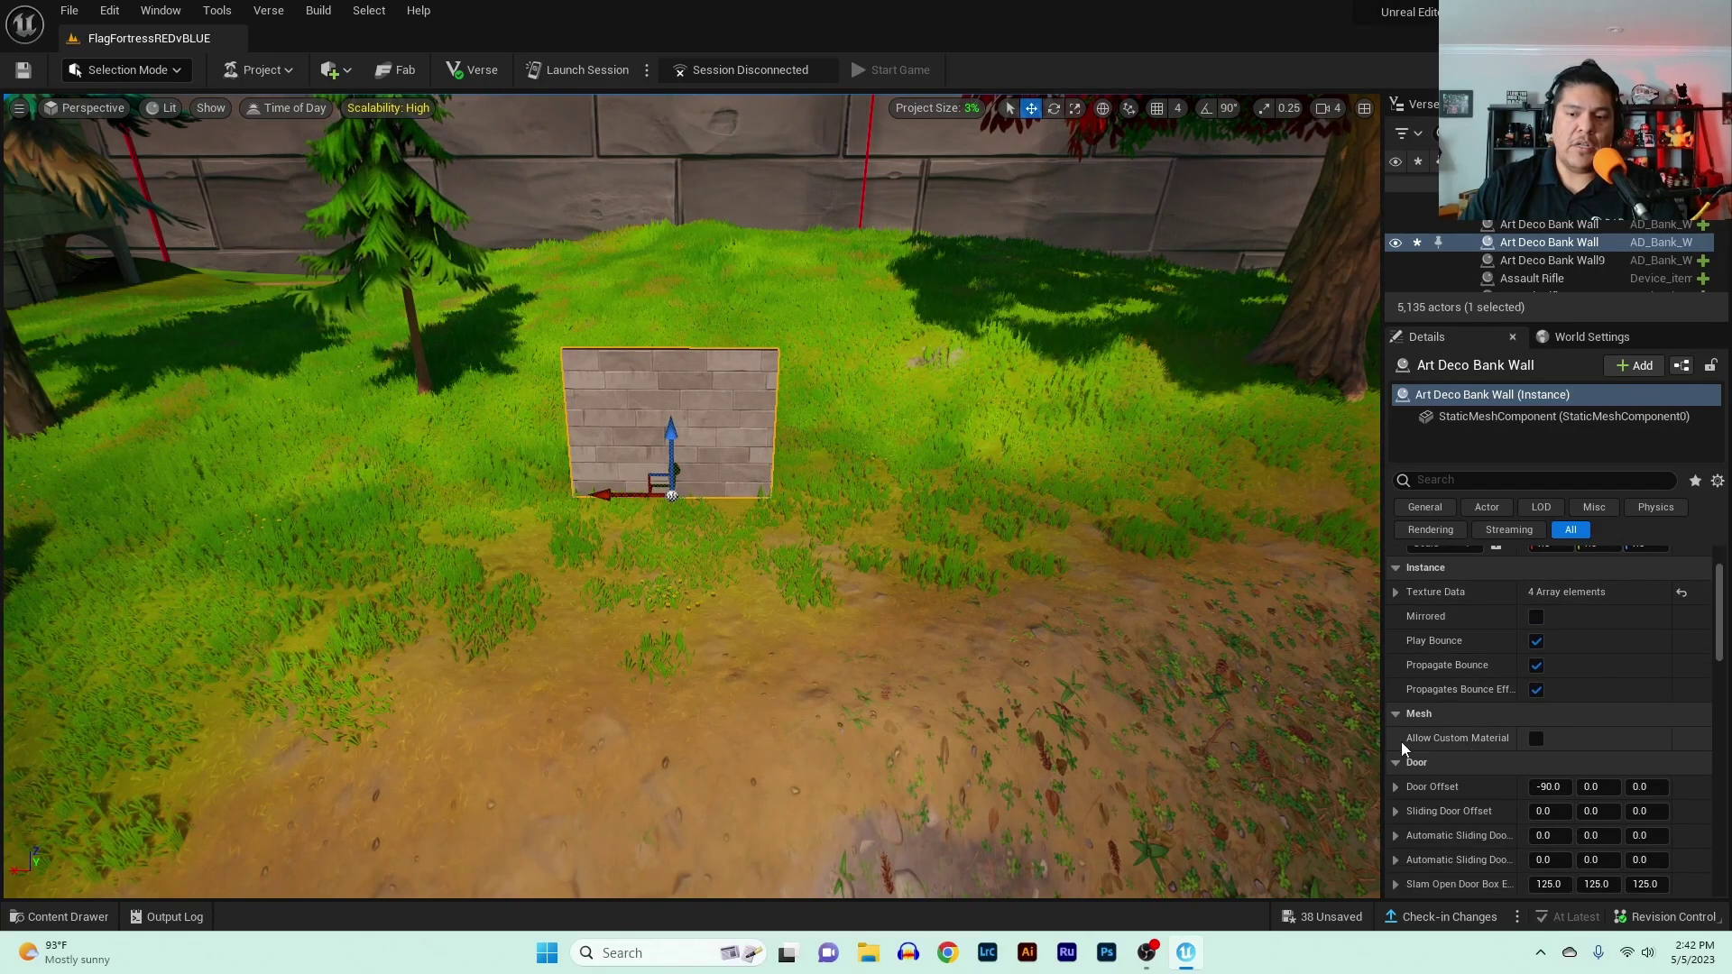
click(1534, 738)
right_drag(1097, 611, 938, 622)
- Reopen the FlagFortressREDvBLUE Content folder in the Content Drawer
click(59, 916)
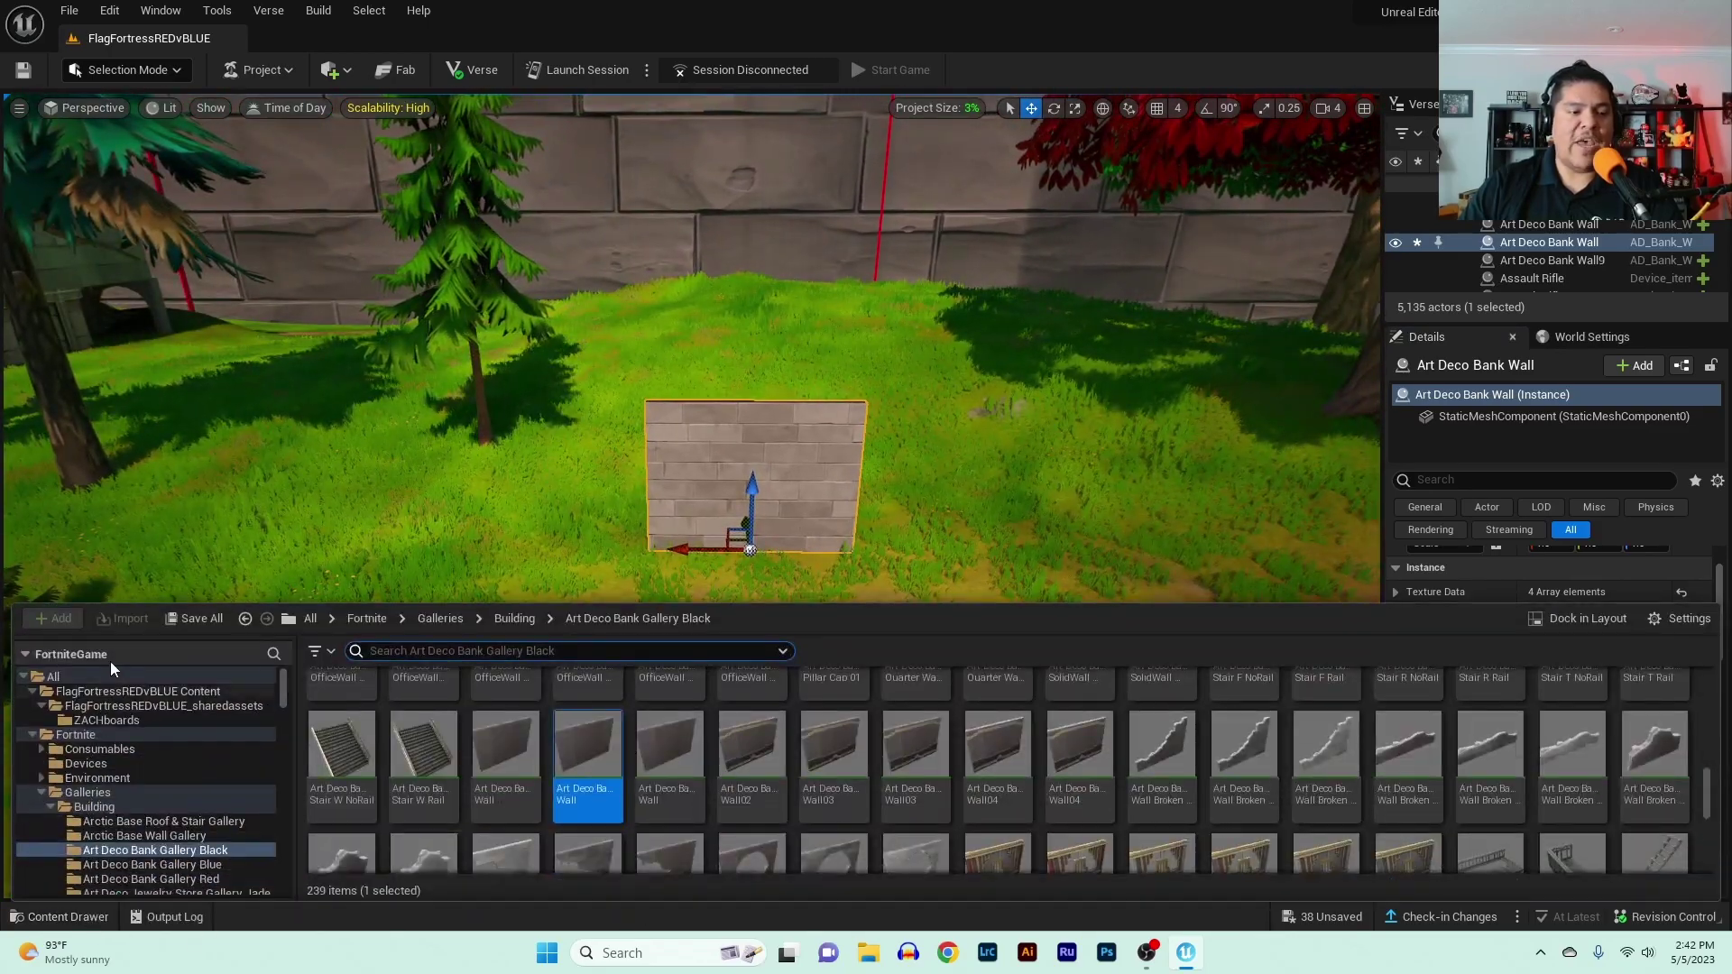
click(26, 677)
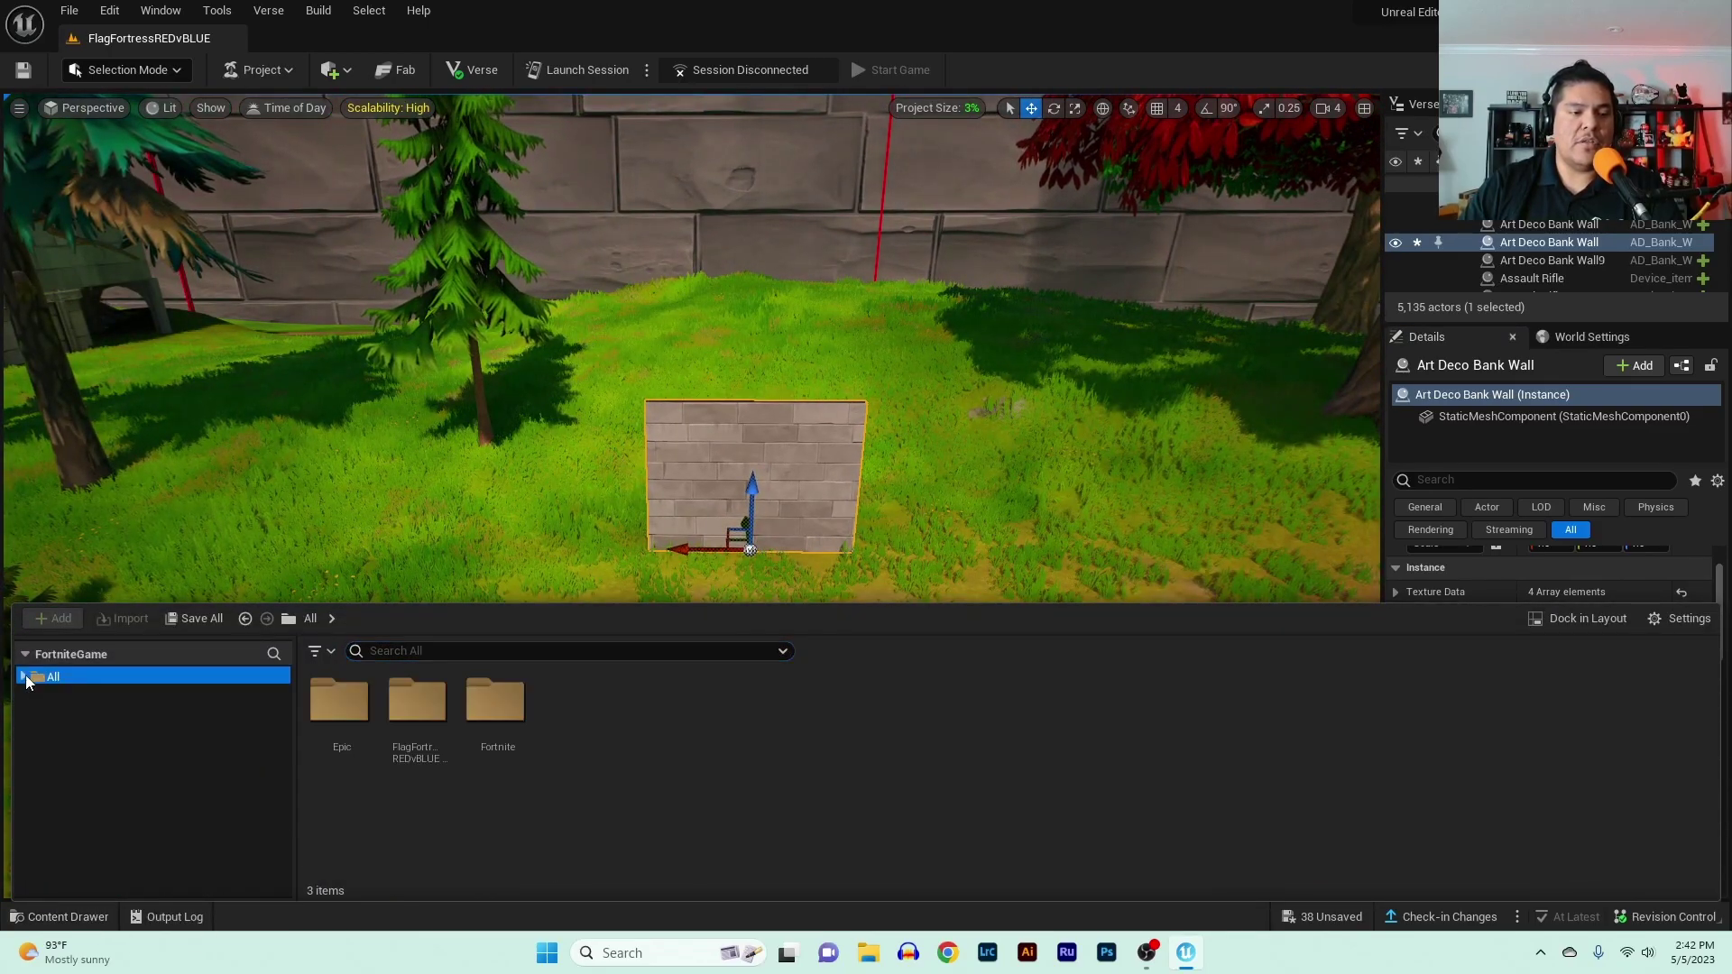
double_click(406, 708)
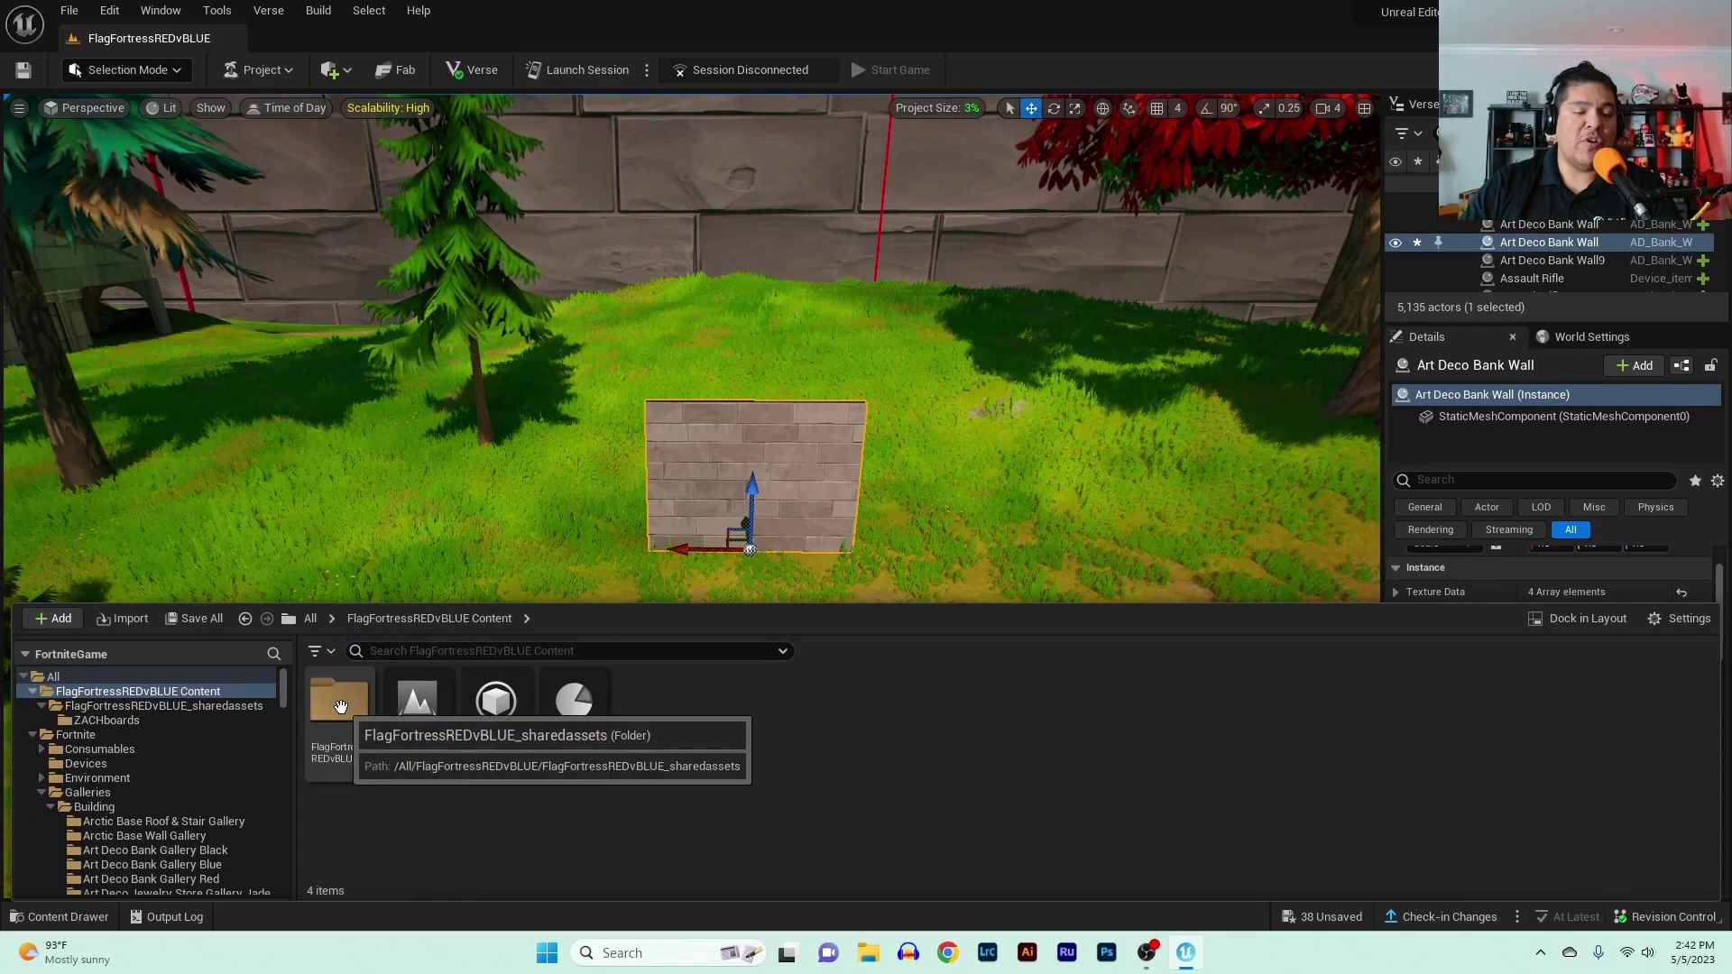